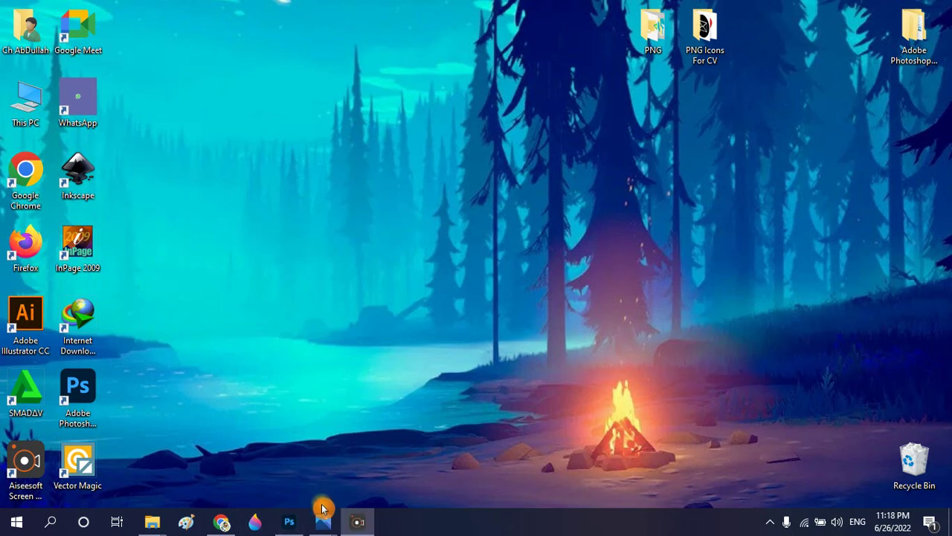
# Google 'business card mockup free' in a new Chrome tab and open the Freepik mockup results
pyautogui.click(222, 522)
pyautogui.moveTo(157, 94)
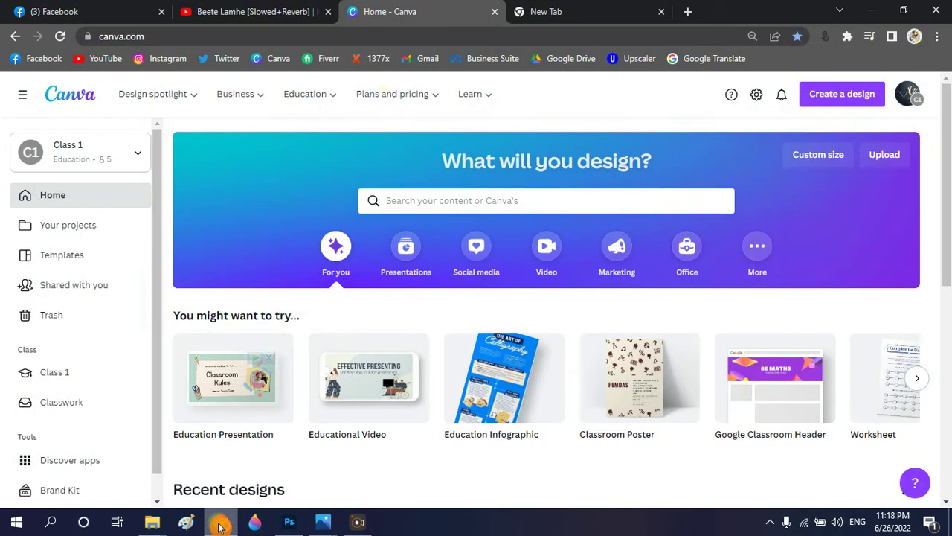
pyautogui.click(567, 6)
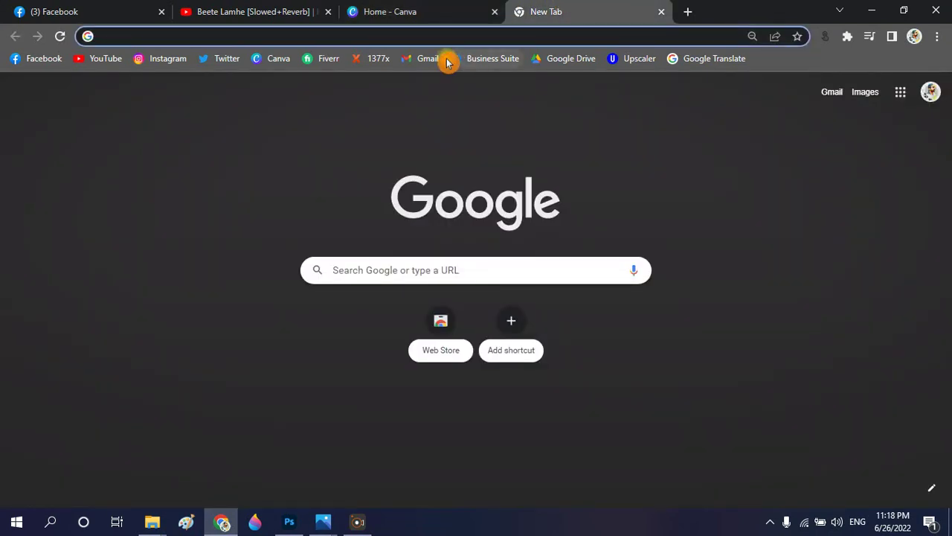
pyautogui.write('bu')
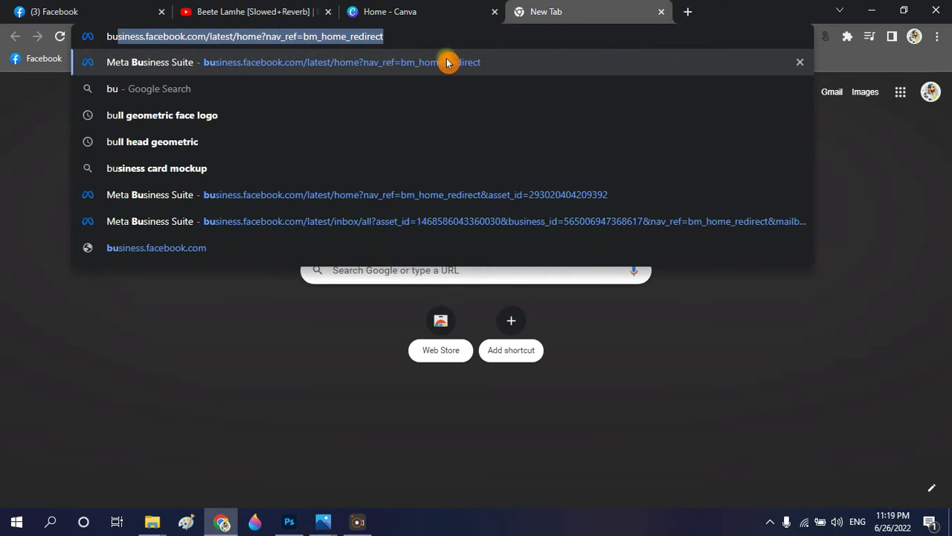
pyautogui.write('siness card mockup')
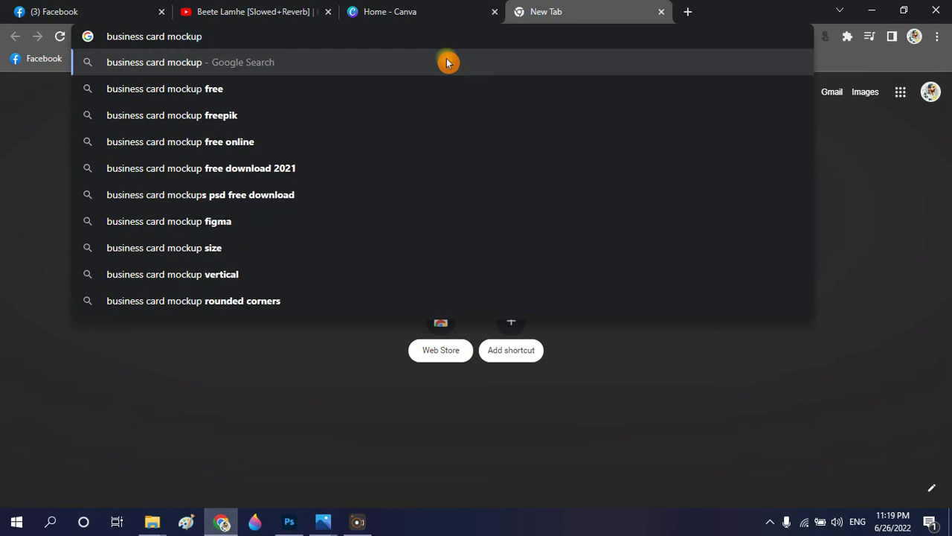
pyautogui.write(' f')
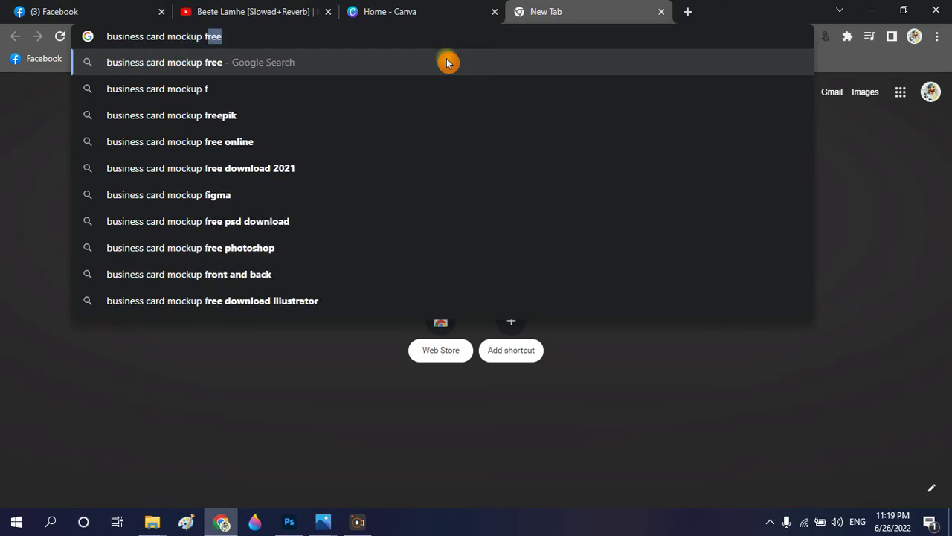
pyautogui.click(447, 62)
pyautogui.click(253, 195)
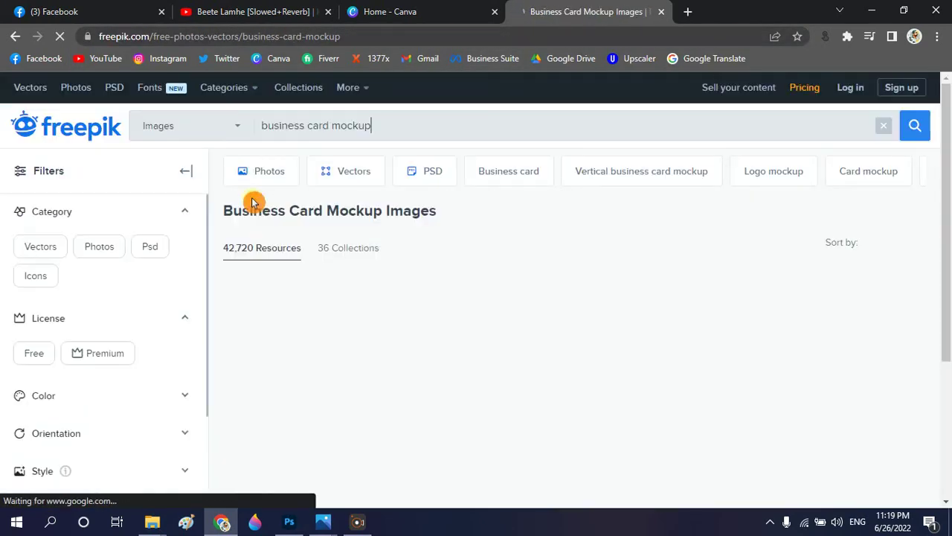
# Open Freepik's white business card with red details template and choose its free download
pyautogui.scroll(-2, 550, 298)
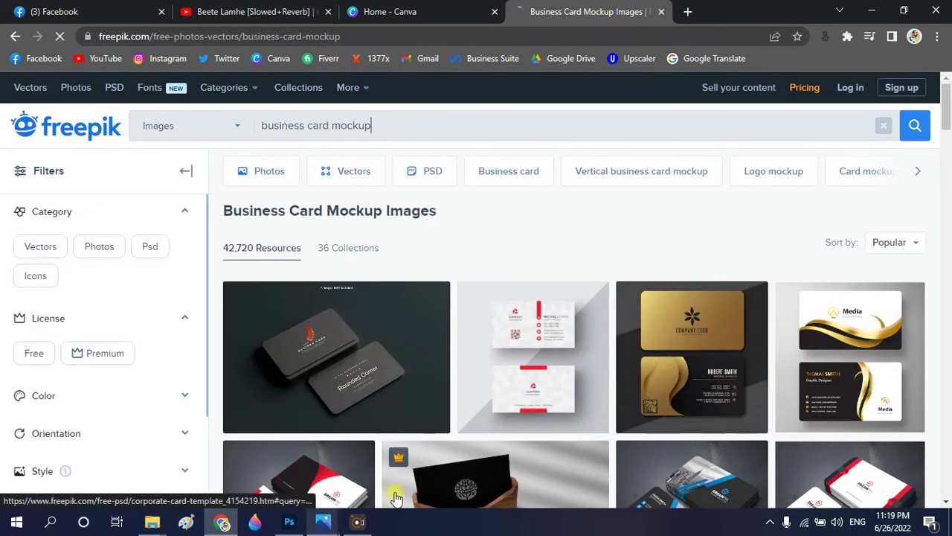
pyautogui.scroll(-2, 539, 241)
pyautogui.click(532, 166)
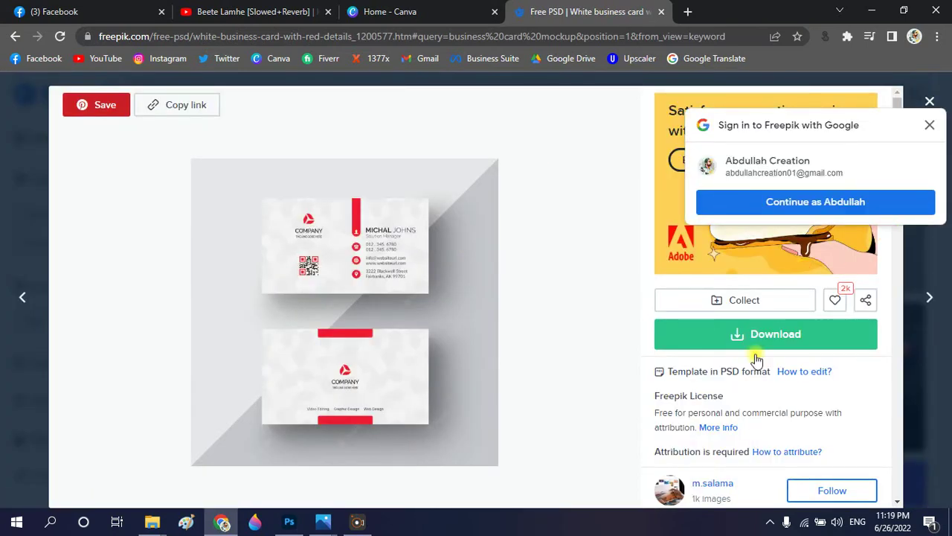
pyautogui.click(929, 125)
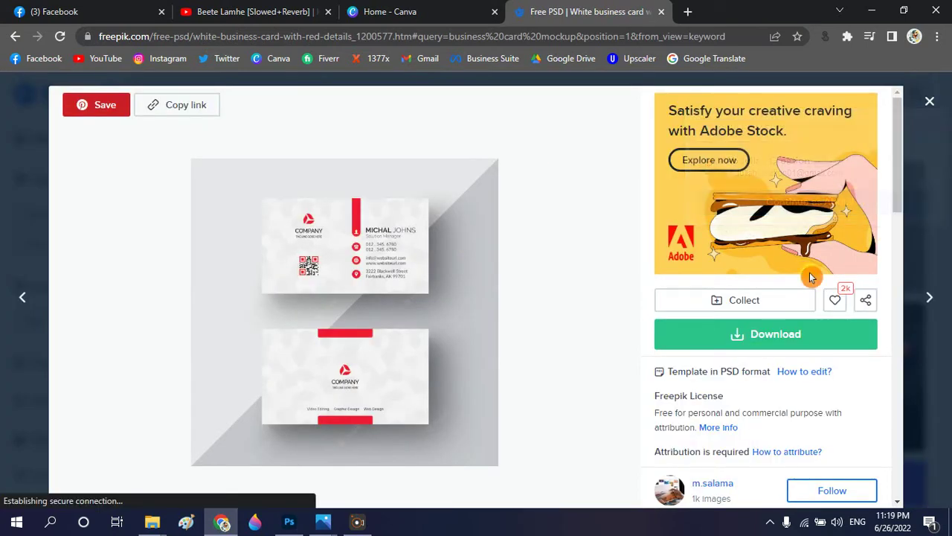
pyautogui.click(777, 342)
pyautogui.scroll(-2, 647, 340)
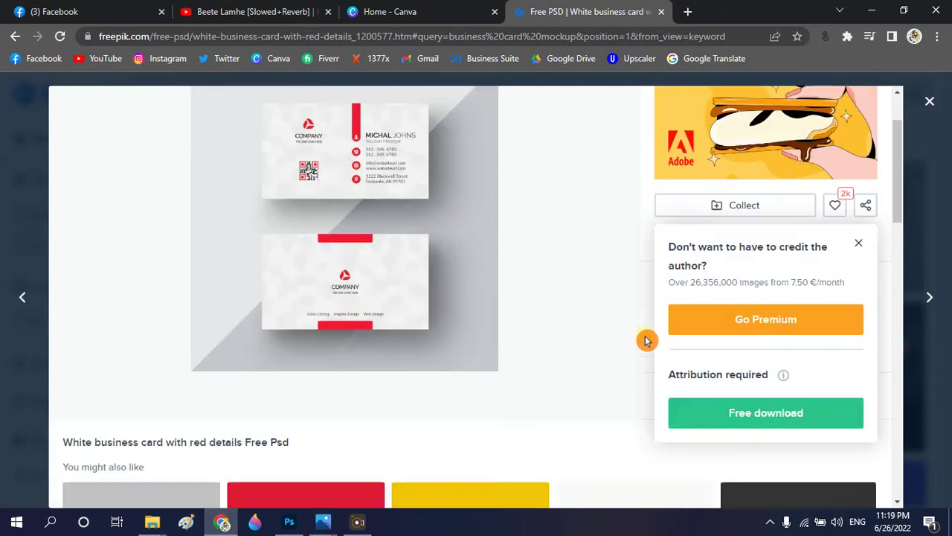
pyautogui.scroll(2, 645, 338)
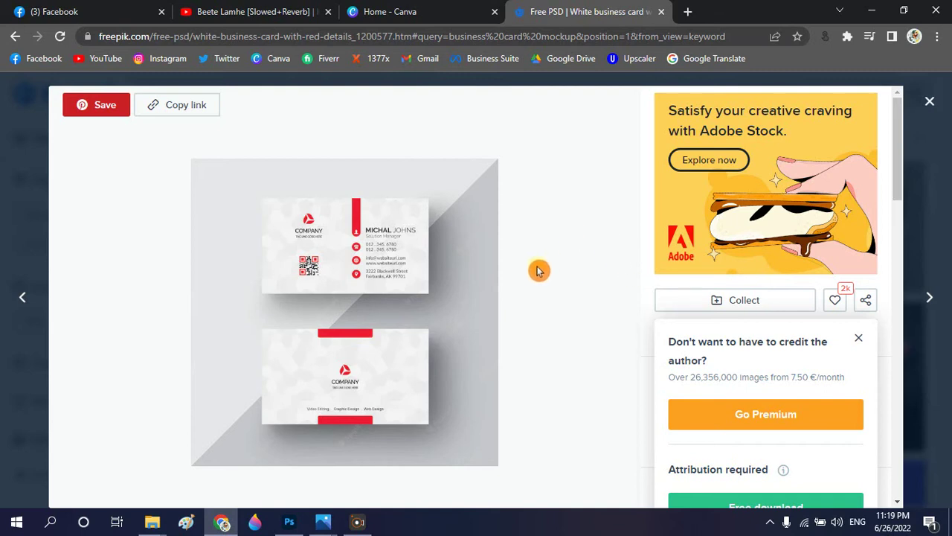
pyautogui.scroll(-3, 707, 349)
pyautogui.scroll(3, 726, 290)
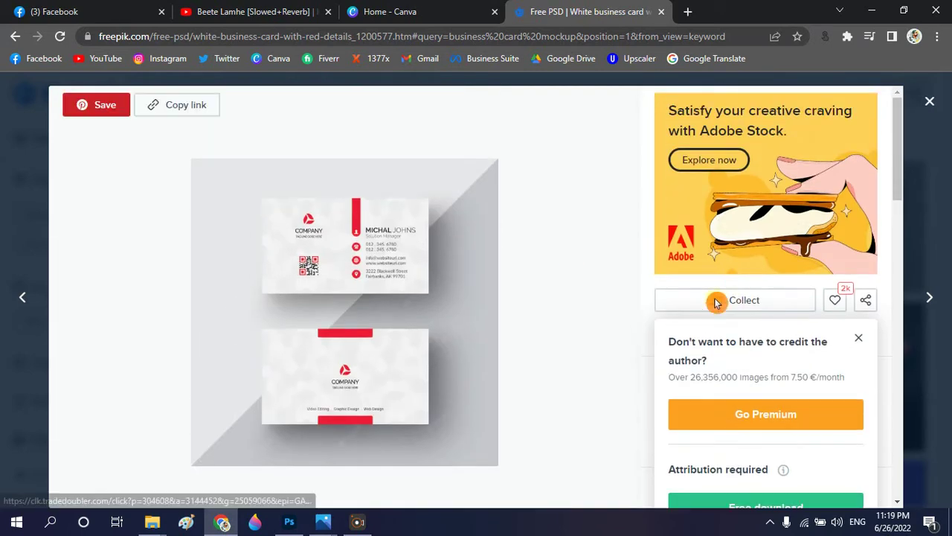
pyautogui.scroll(-1, 751, 431)
pyautogui.click(746, 440)
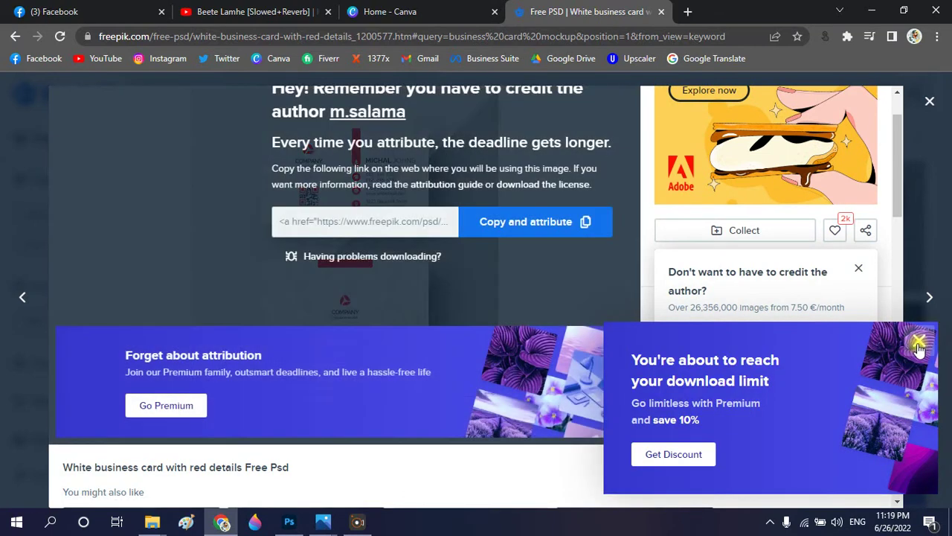
pyautogui.click(918, 342)
# Save the template zip through the download manager, confirming the new download folder
pyautogui.scroll(1, 521, 276)
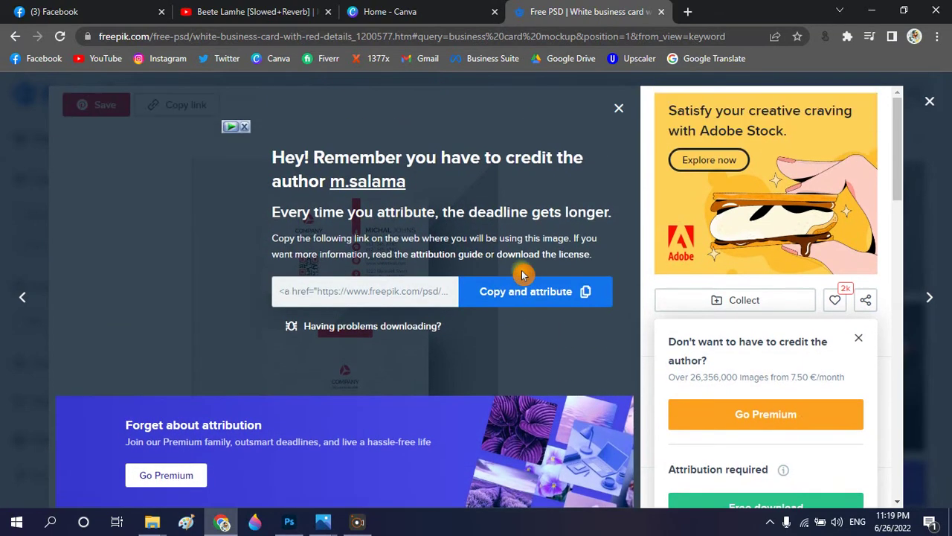
pyautogui.scroll(-2, 705, 391)
pyautogui.click(706, 380)
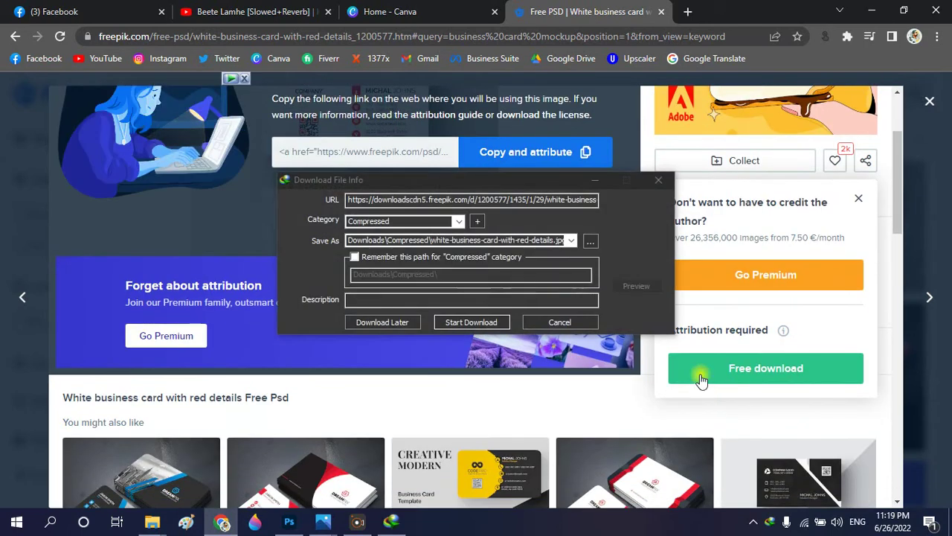
pyautogui.click(497, 326)
pyautogui.click(515, 285)
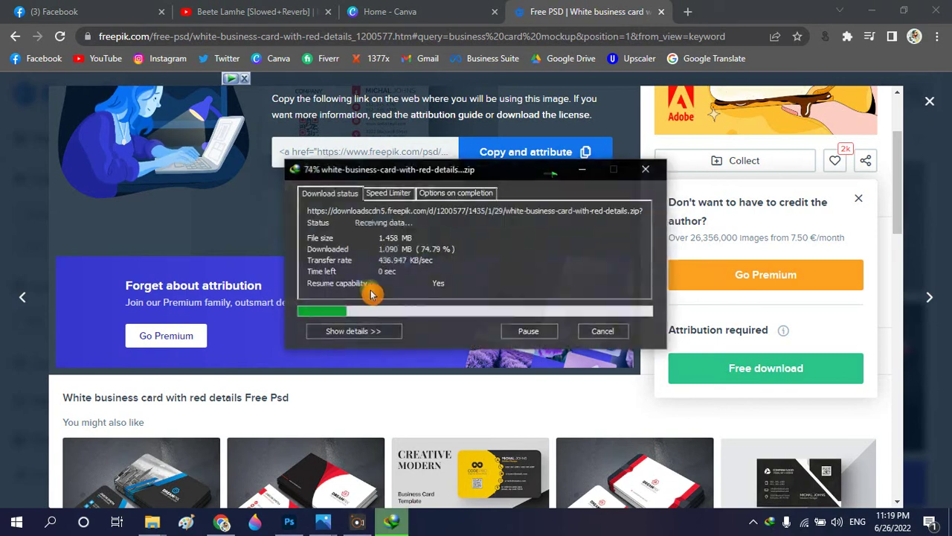
pyautogui.click(595, 303)
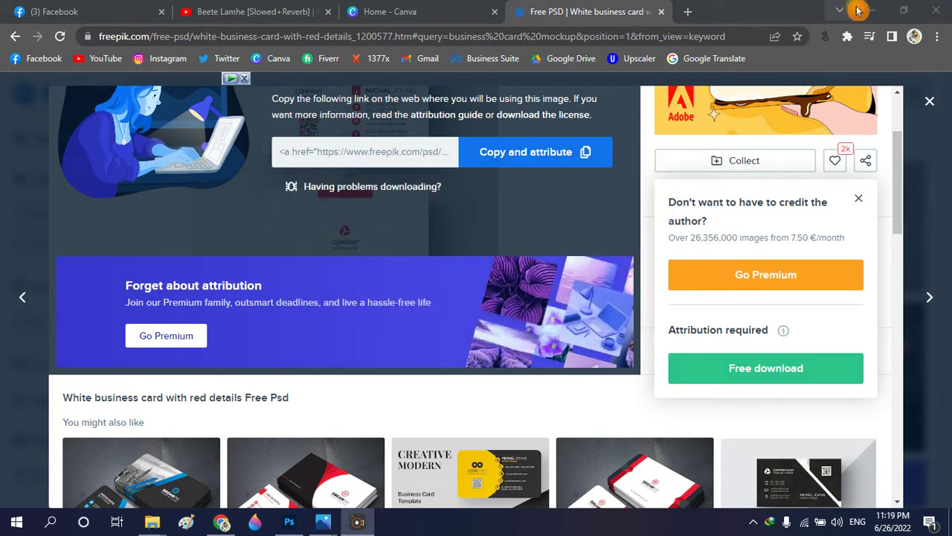
# Open business_card.psd from the Downloads folder in Photoshop
pyautogui.click(869, 11)
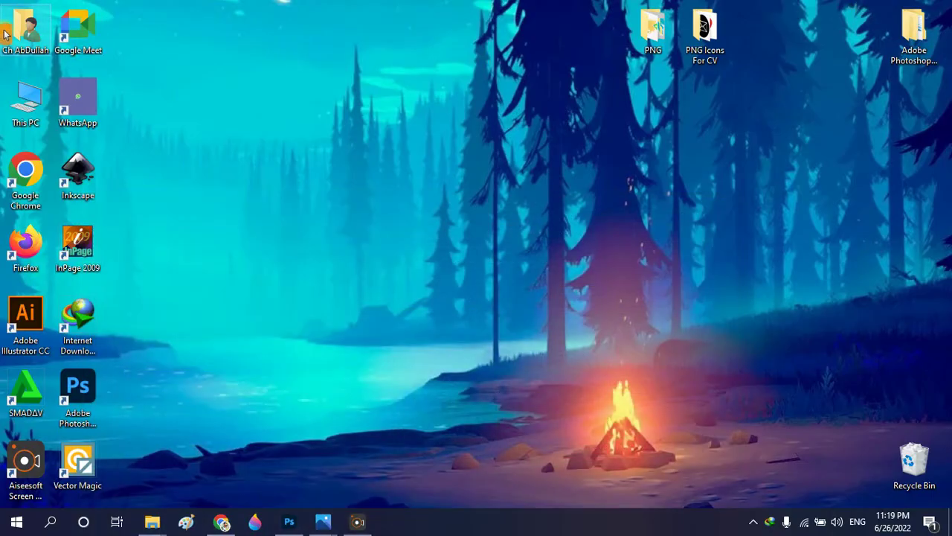
pyautogui.doubleClick(6, 33)
pyautogui.doubleClick(686, 137)
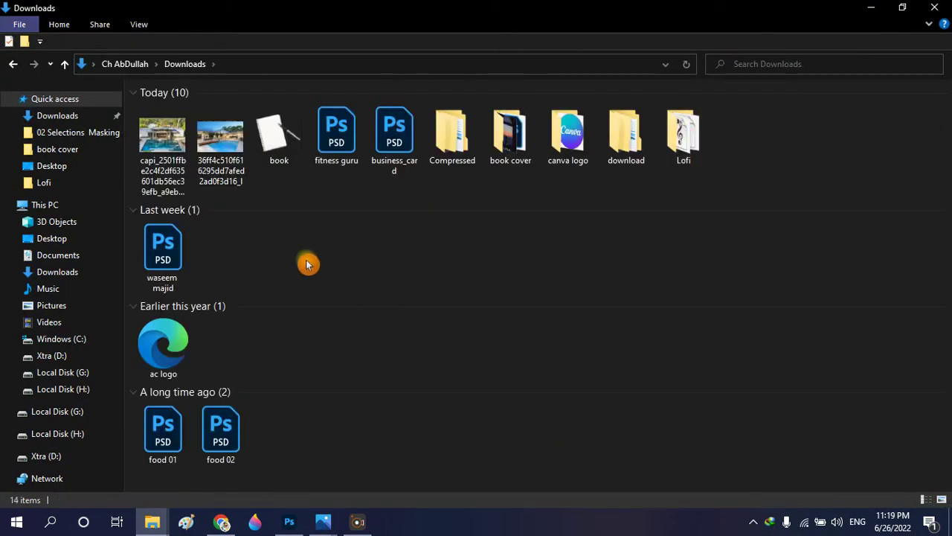
pyautogui.click(407, 160)
pyautogui.doubleClick(407, 160)
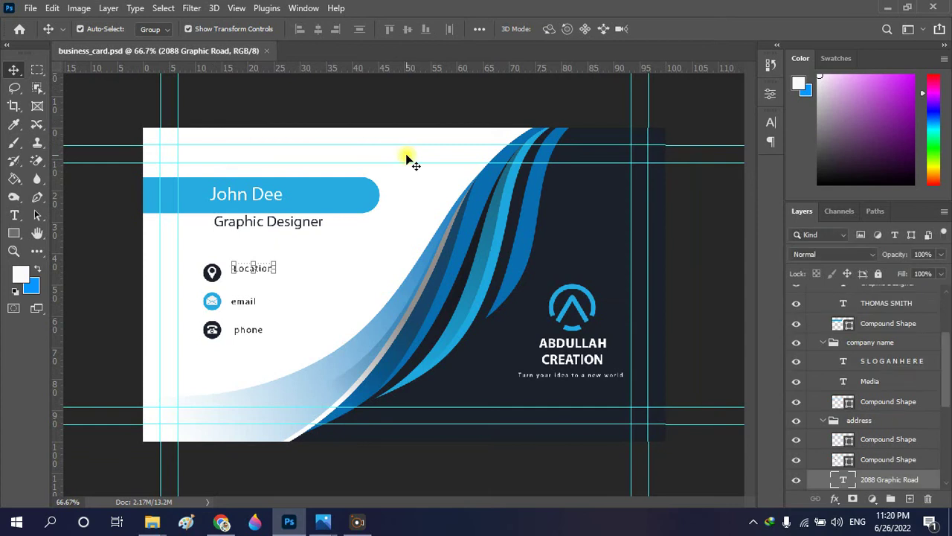
# Zoom to 200% and replace the 'John Dee' banner text with the cardholder's full name
pyautogui.hotkey('ctrl', '+')
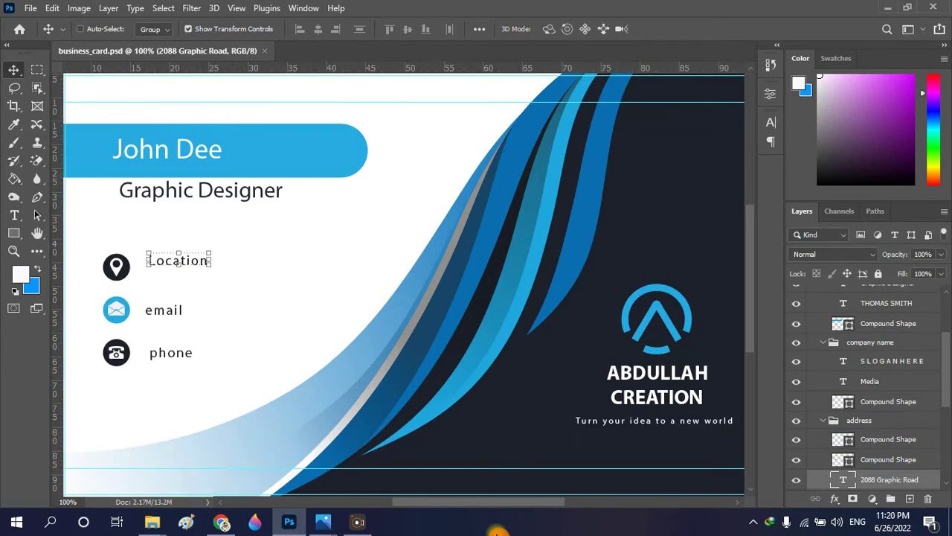
pyautogui.hotkey('ctrl', '+')
pyautogui.moveTo(276, 276); pyautogui.dragTo(297, 291)
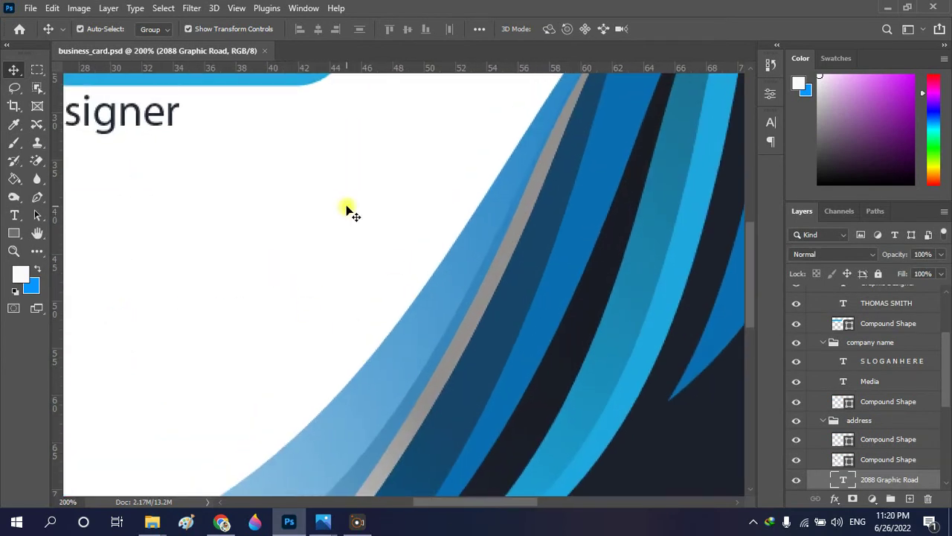
pyautogui.moveTo(317, 207)
pyautogui.mouseDown()
pyautogui.moveTo(355, 261)
pyautogui.moveTo(588, 366)
pyautogui.mouseUp()
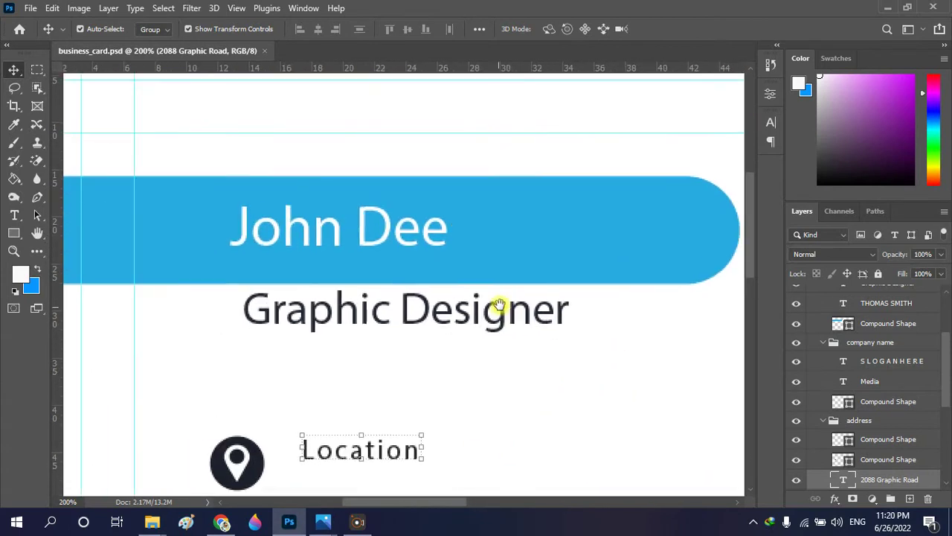
pyautogui.click(14, 215)
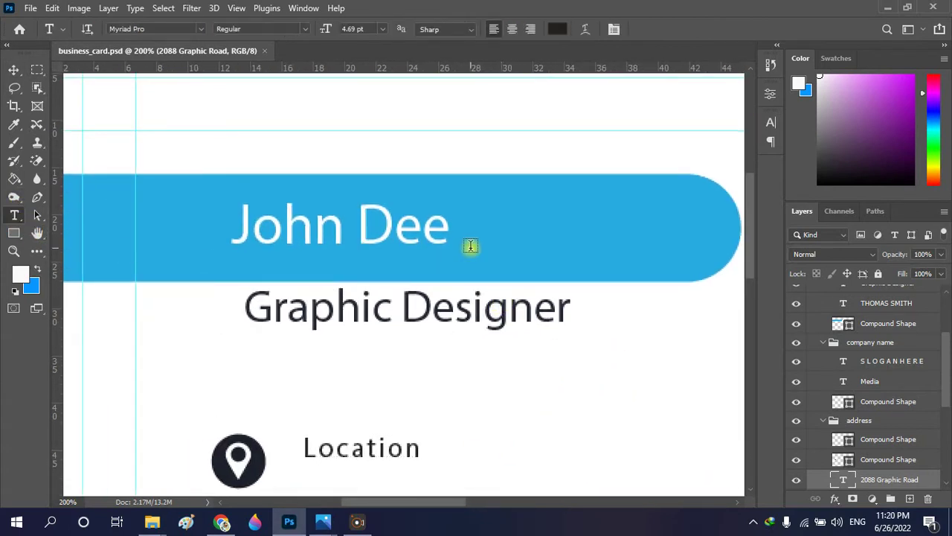
pyautogui.moveTo(442, 222); pyautogui.dragTo(208, 221)
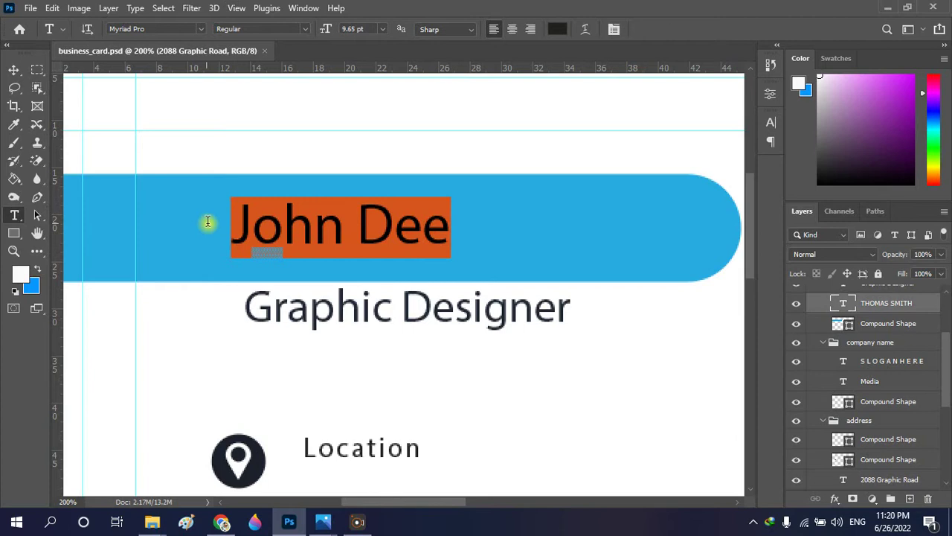
pyautogui.press('BackSpace')
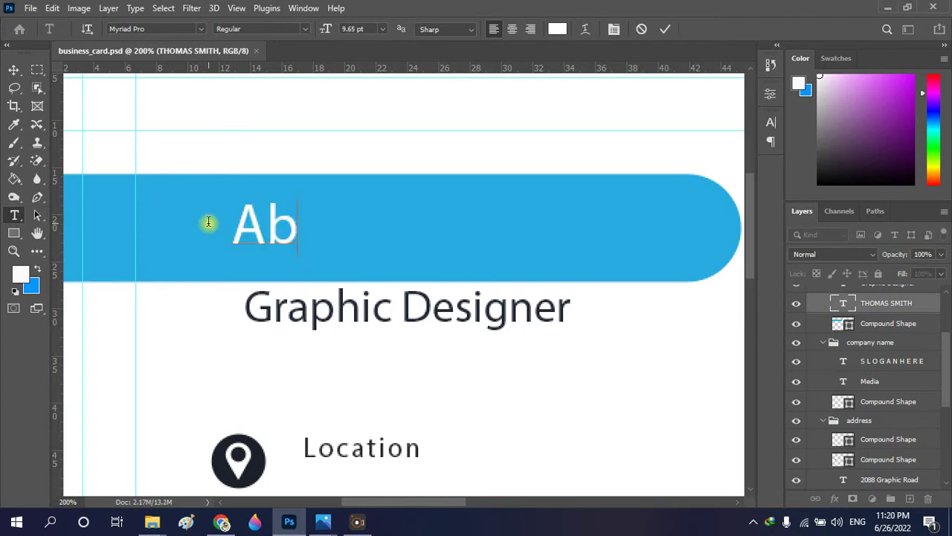
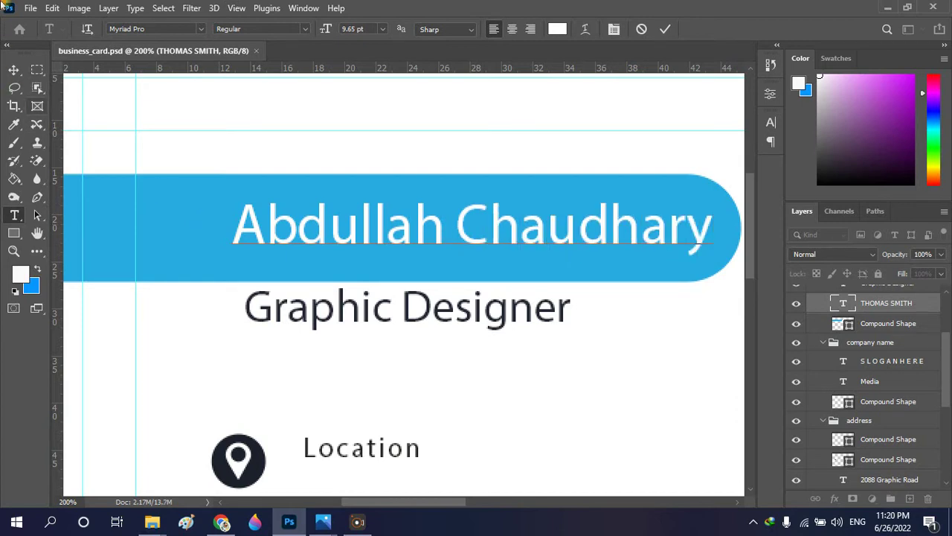
pyautogui.click(13, 69)
pyautogui.scroll(-1, 310, 228)
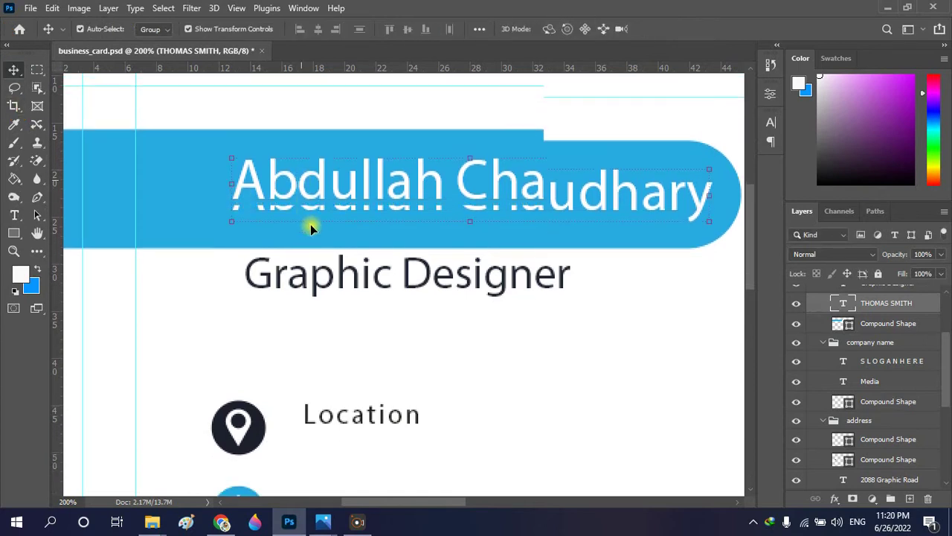
# Replace the 'Location' placeholder with the cardholder's city, province and country, undoing a stray move
pyautogui.scroll(-2, 121, 213)
pyautogui.scroll(-2, 123, 206)
pyautogui.scroll(-2, 130, 191)
pyautogui.scroll(-2, 75, 192)
pyautogui.scroll(-2, 74, 195)
pyautogui.scroll(1, 127, 183)
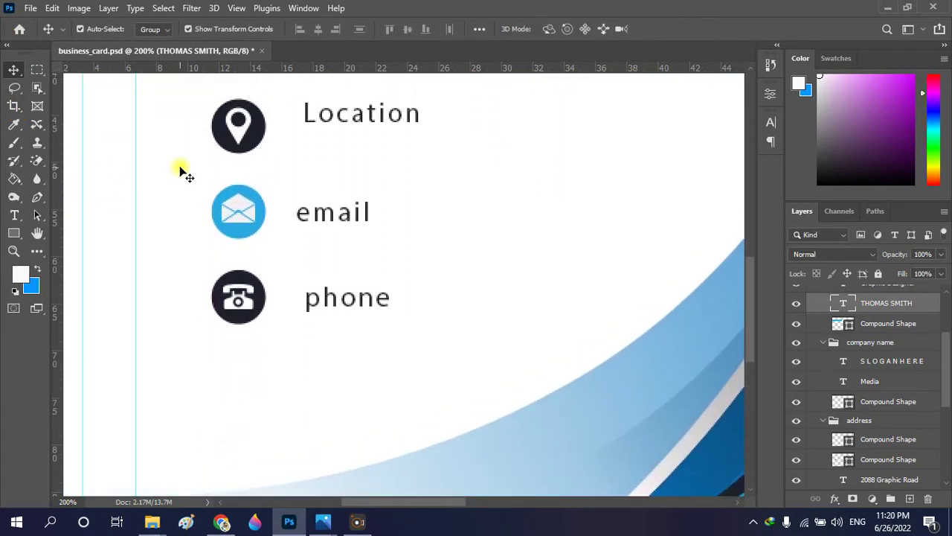
pyautogui.click(17, 222)
pyautogui.moveTo(421, 115); pyautogui.dragTo(305, 115)
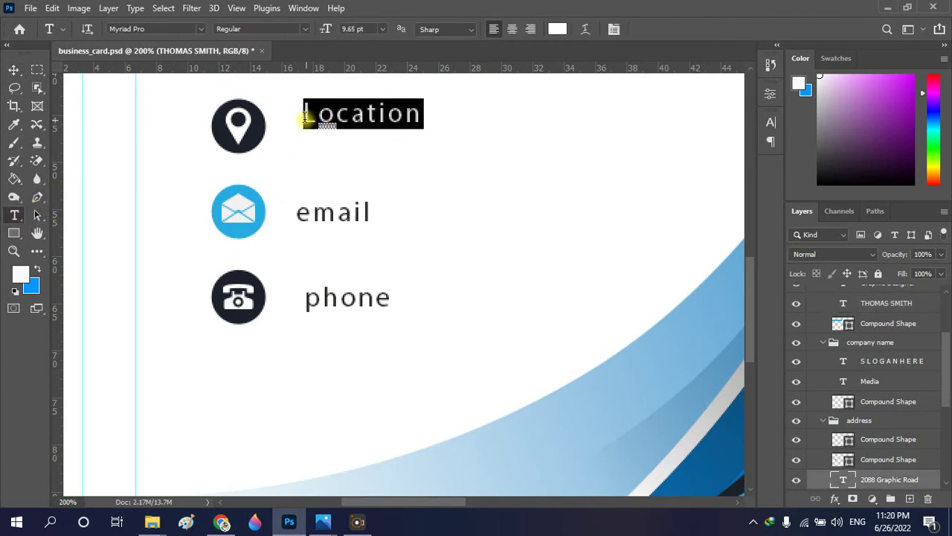
pyautogui.write('Rahim Yar Khan Punjab Pakistan')
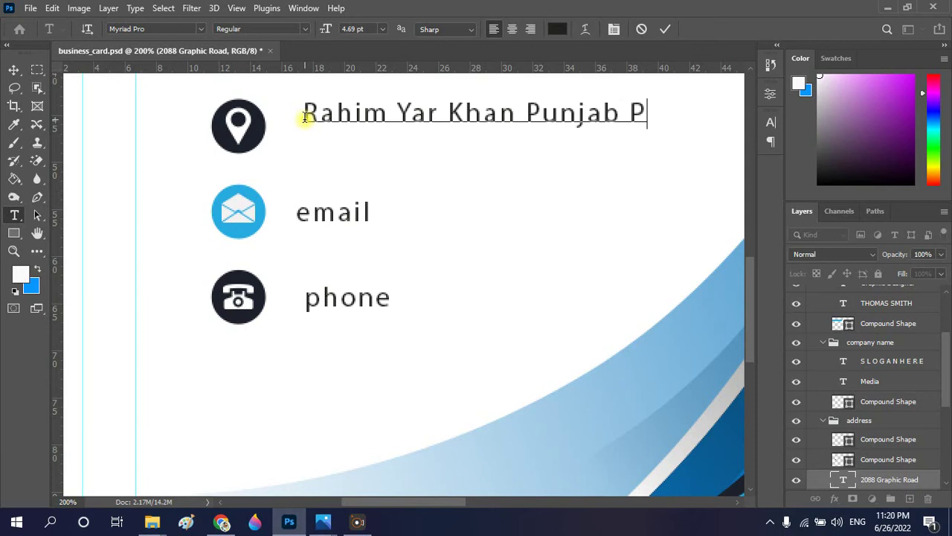
pyautogui.click(13, 69)
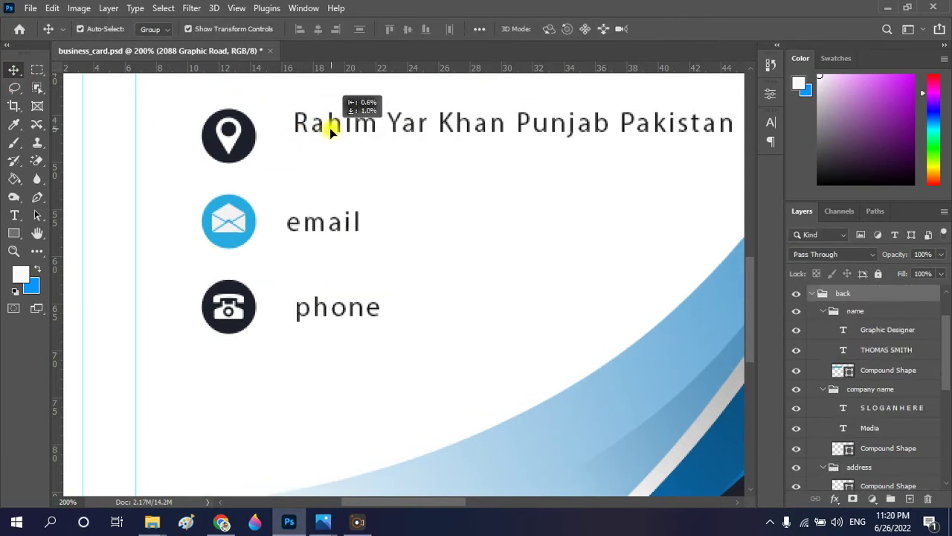
pyautogui.moveTo(344, 115); pyautogui.dragTo(332, 130)
pyautogui.hotkey('ctrl', 'z')
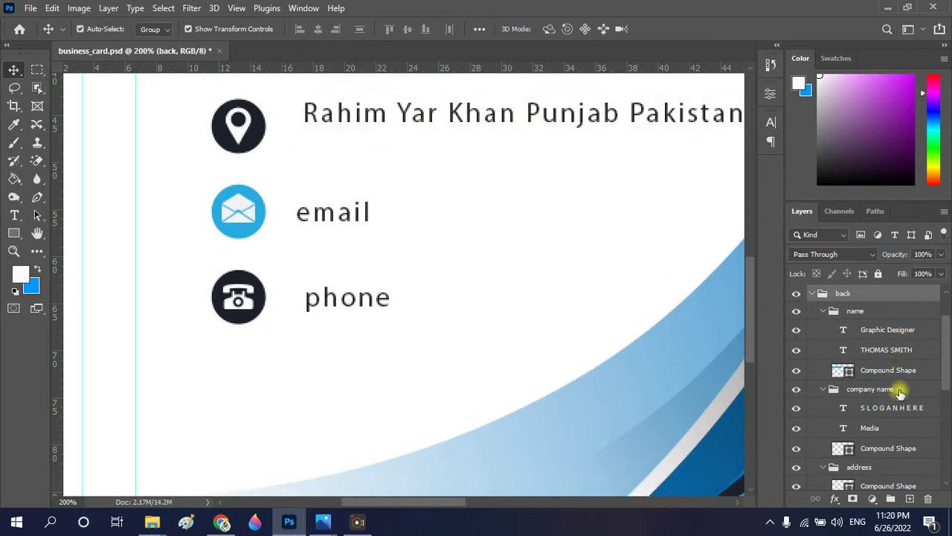
# Locate the address text layer by selecting layers and toggling its visibility
pyautogui.click(893, 349)
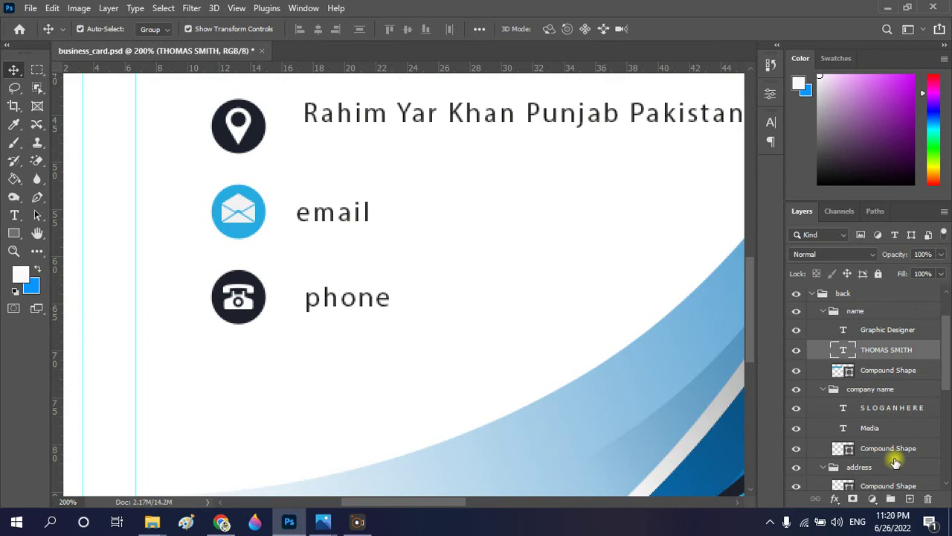
pyautogui.click(885, 408)
pyautogui.scroll(-1, 879, 425)
pyautogui.scroll(-2, 882, 428)
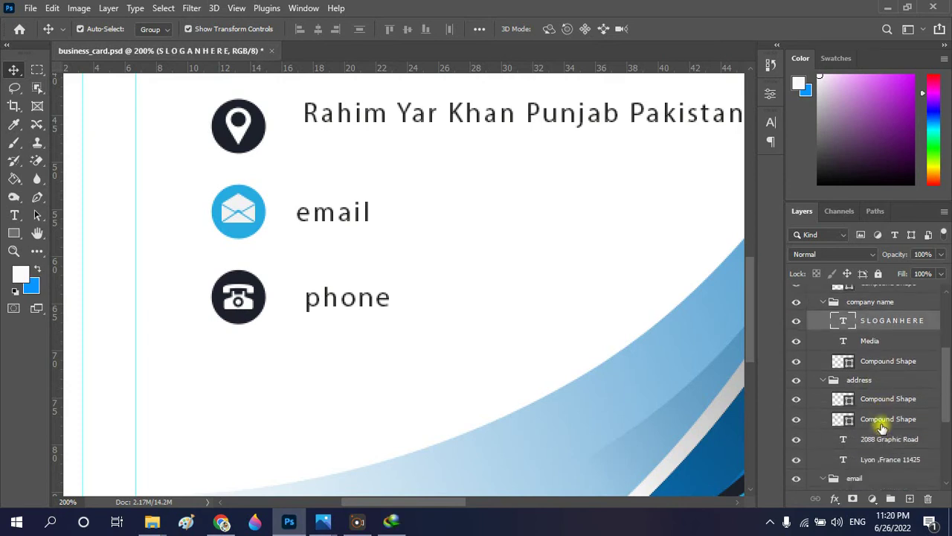
pyautogui.click(887, 400)
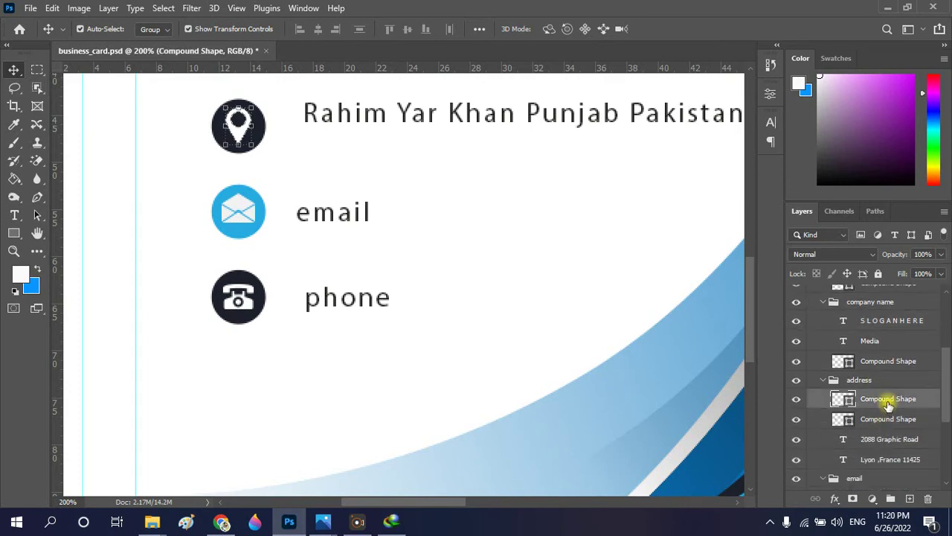
pyautogui.click(880, 440)
pyautogui.click(797, 440)
pyautogui.click(797, 439)
pyautogui.scroll(2, 686, 389)
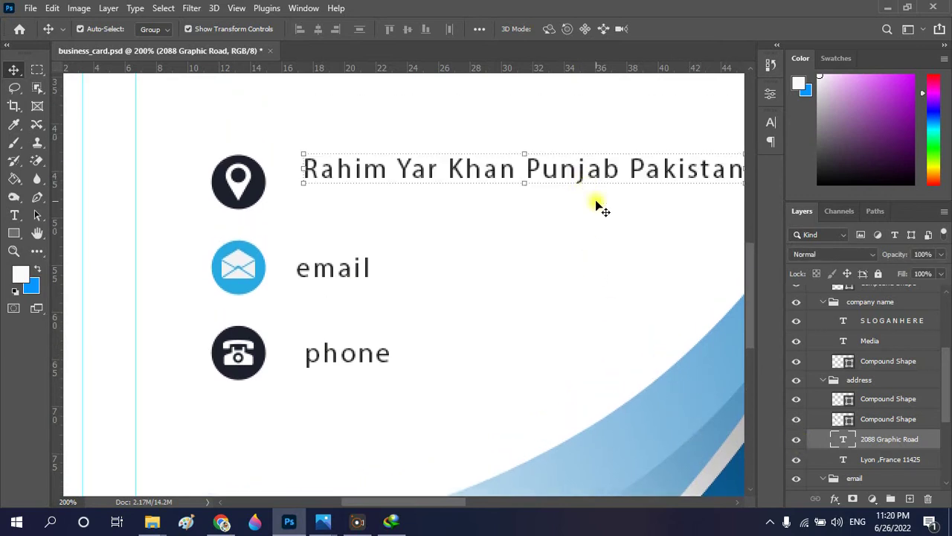
# Nudge the address text slightly left to line up, then reselect the back design group
pyautogui.hotkey('shift', 'Down')
pyautogui.hotkey('shift', 'Down')
pyautogui.hotkey('shift', 'Up')
pyautogui.press('Left')
pyautogui.press('Left')
pyautogui.press('Left')
pyautogui.press('Left')
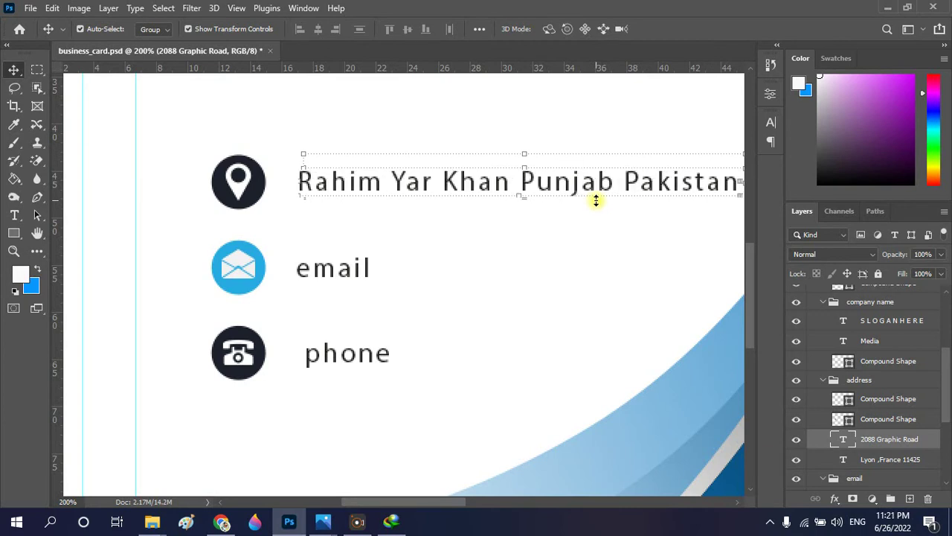
pyautogui.click(368, 272)
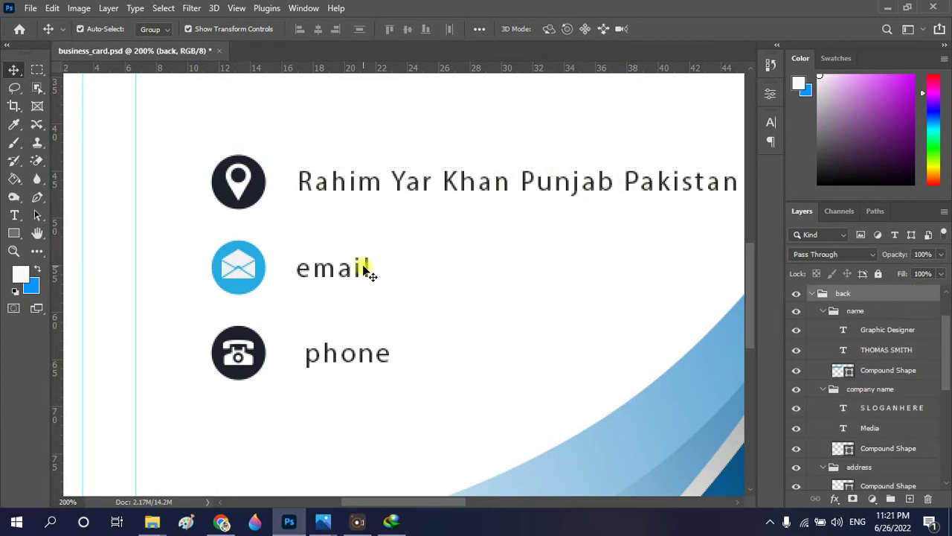
pyautogui.click(14, 215)
# Replace the 'email' placeholder with the cardholder's email address
pyautogui.moveTo(371, 263); pyautogui.dragTo(293, 263)
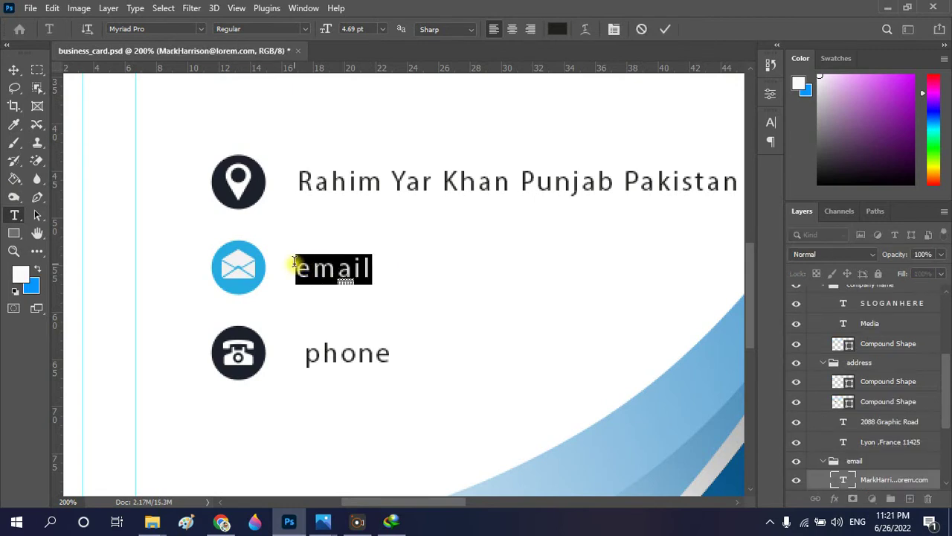
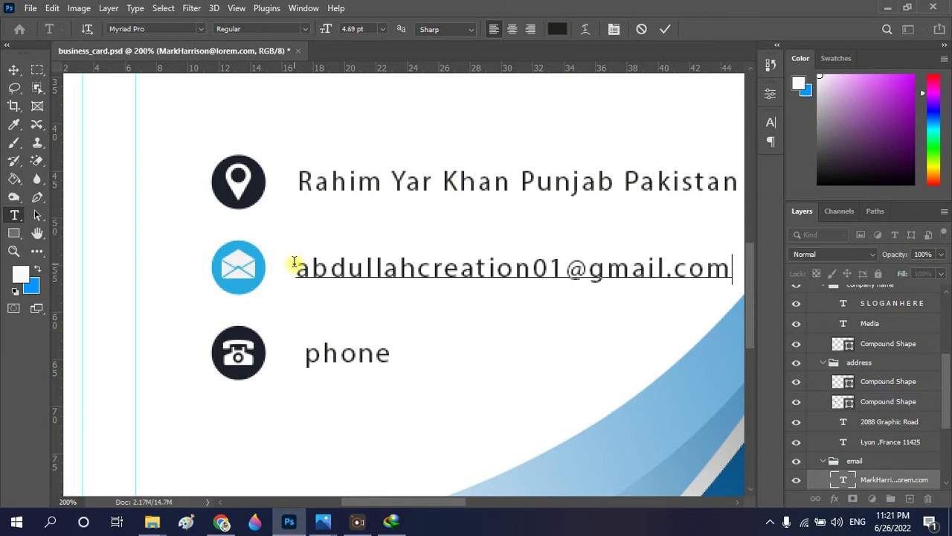
pyautogui.click(14, 70)
# Replace the 'phone' placeholder with the cardholder's phone number
pyautogui.click(14, 215)
pyautogui.moveTo(384, 355); pyautogui.dragTo(308, 360)
pyautogui.press('BackSpace')
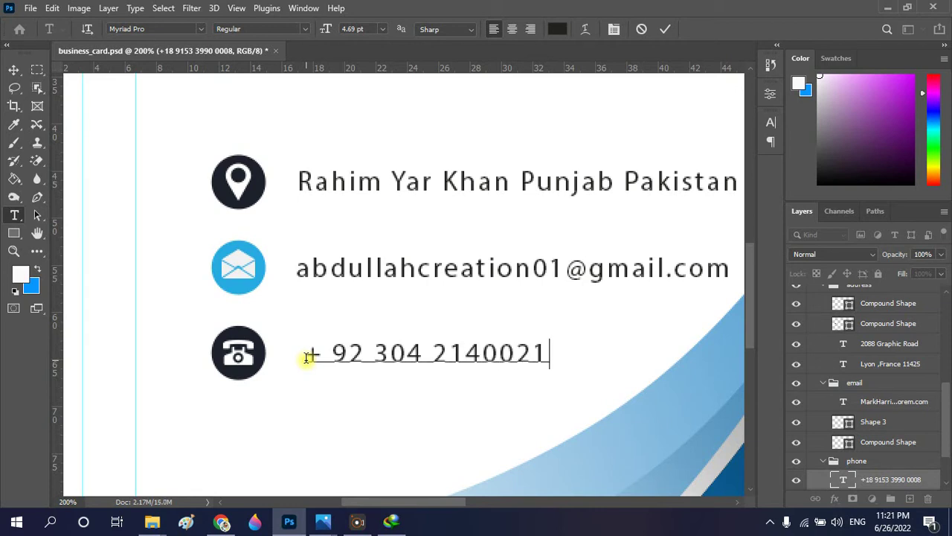
pyautogui.click(13, 70)
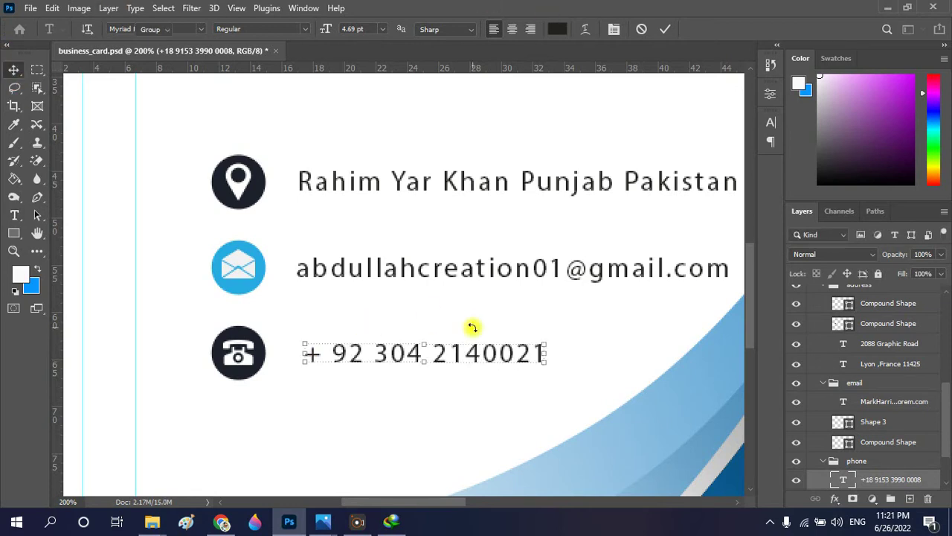
# Zoom out to the whole card and inspect the logo and name banner shape layers
pyautogui.hotkey('ctrl', '-')
pyautogui.moveTo(597, 357); pyautogui.dragTo(370, 357)
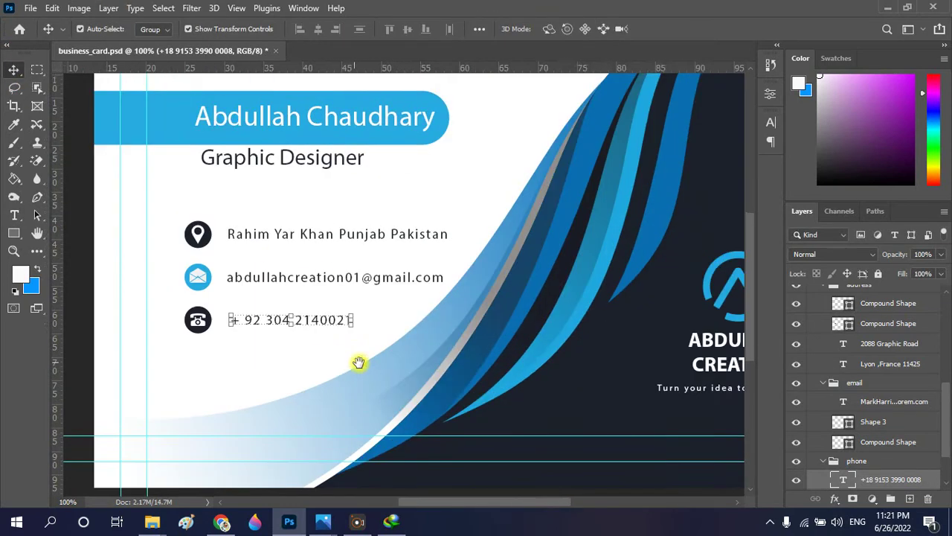
pyautogui.moveTo(561, 342); pyautogui.dragTo(457, 347)
pyautogui.click(517, 306)
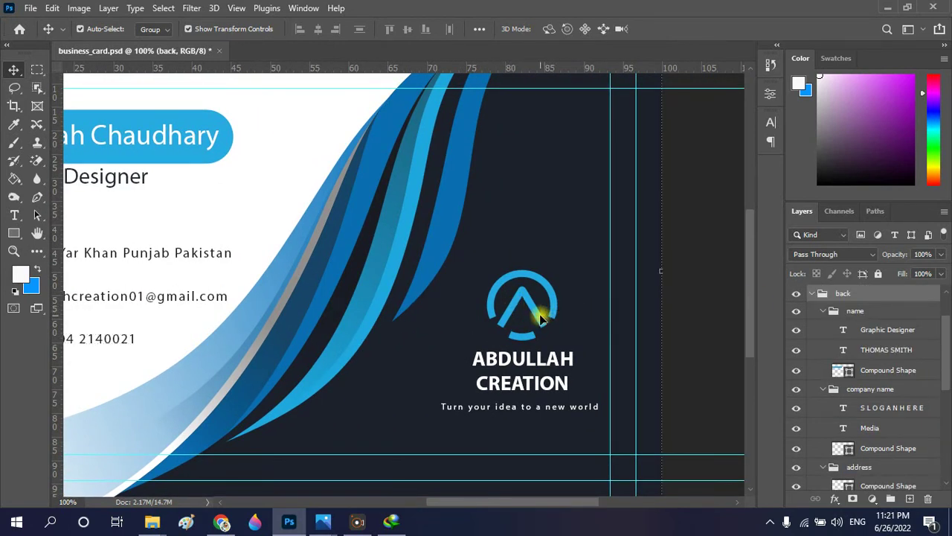
pyautogui.rightClick(541, 316)
pyautogui.click(591, 321)
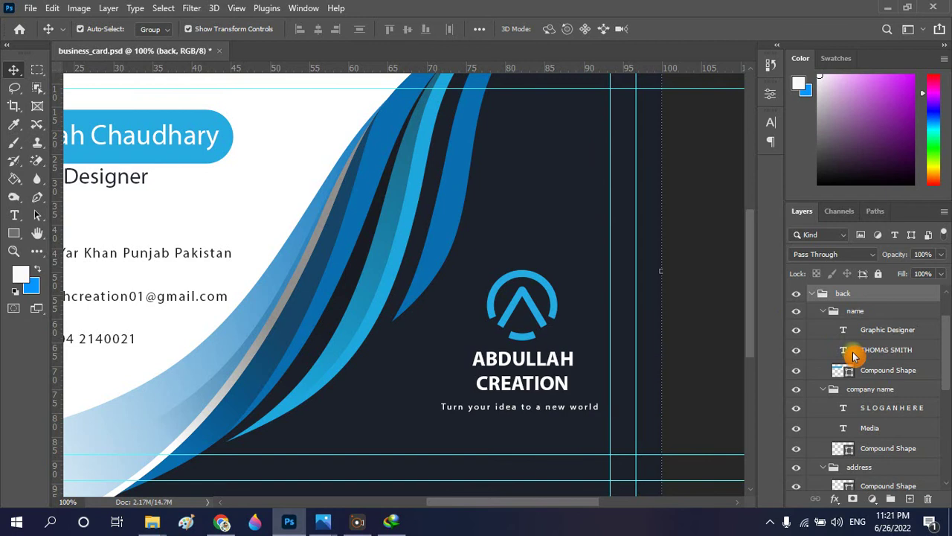
pyautogui.click(885, 375)
pyautogui.click(798, 370)
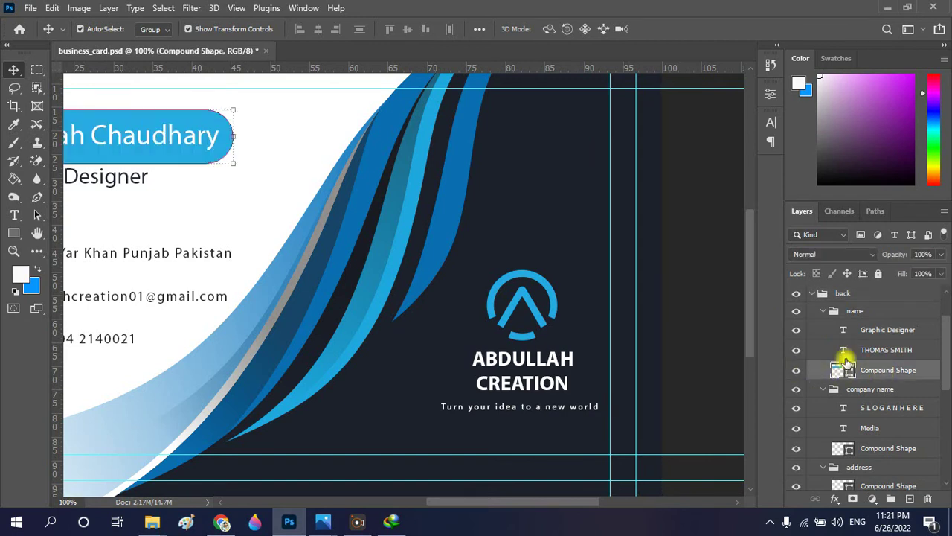
pyautogui.scroll(-3, 872, 333)
pyautogui.scroll(-3, 871, 332)
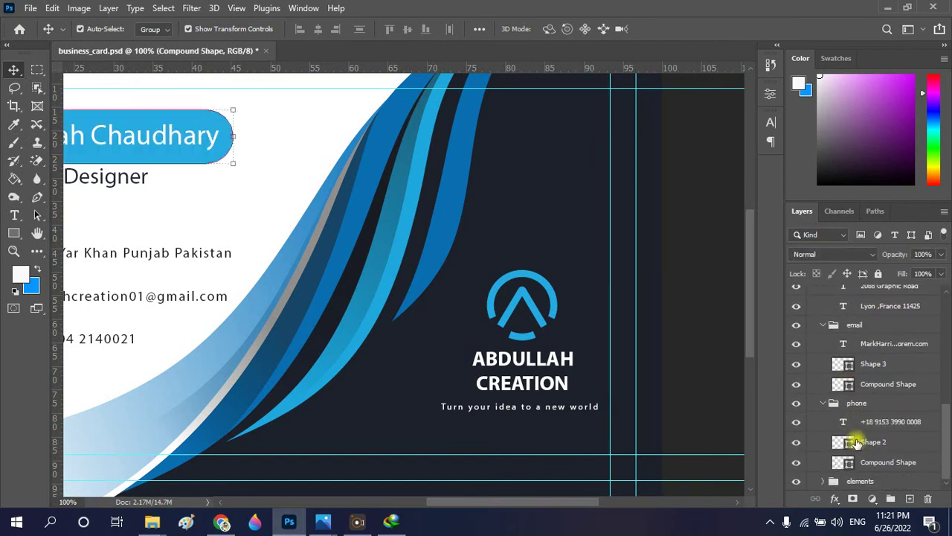
pyautogui.moveTo(948, 472); pyautogui.dragTo(950, 300)
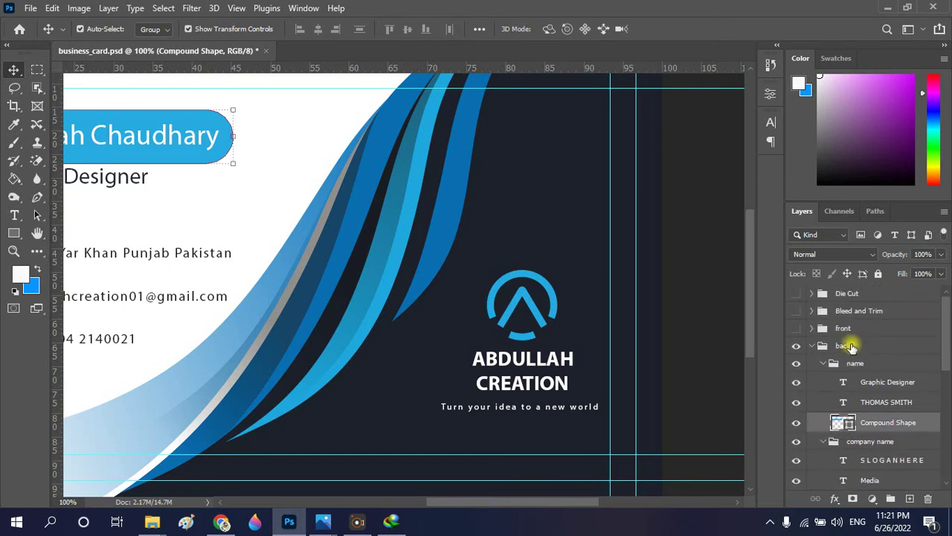
# Expand the back design group and toggle visibility of its name layer group
pyautogui.click(850, 347)
pyautogui.click(812, 346)
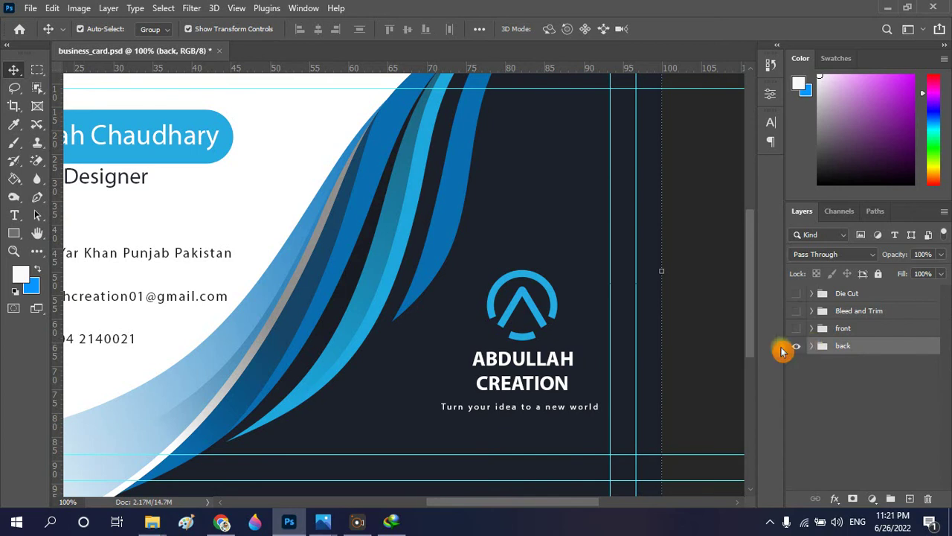
pyautogui.click(797, 346)
pyautogui.click(811, 346)
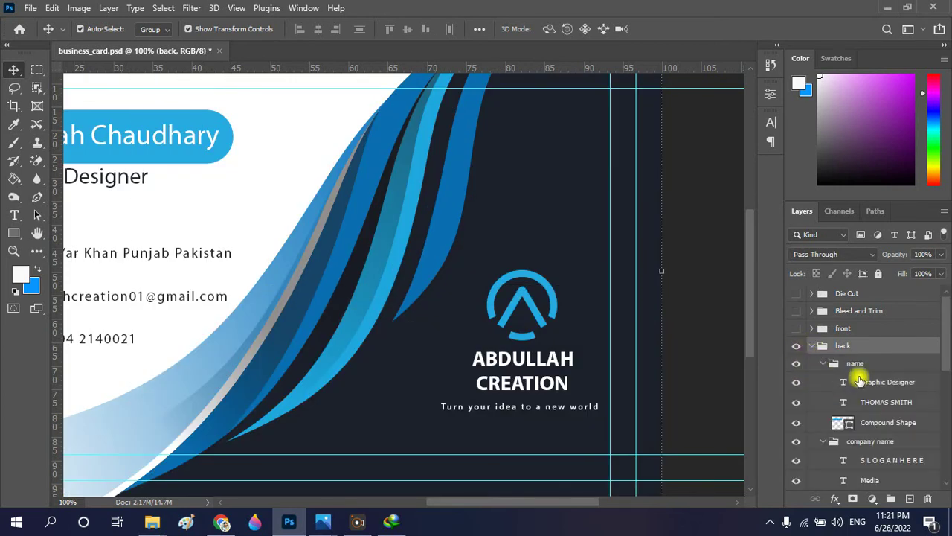
pyautogui.click(857, 364)
pyautogui.click(796, 364)
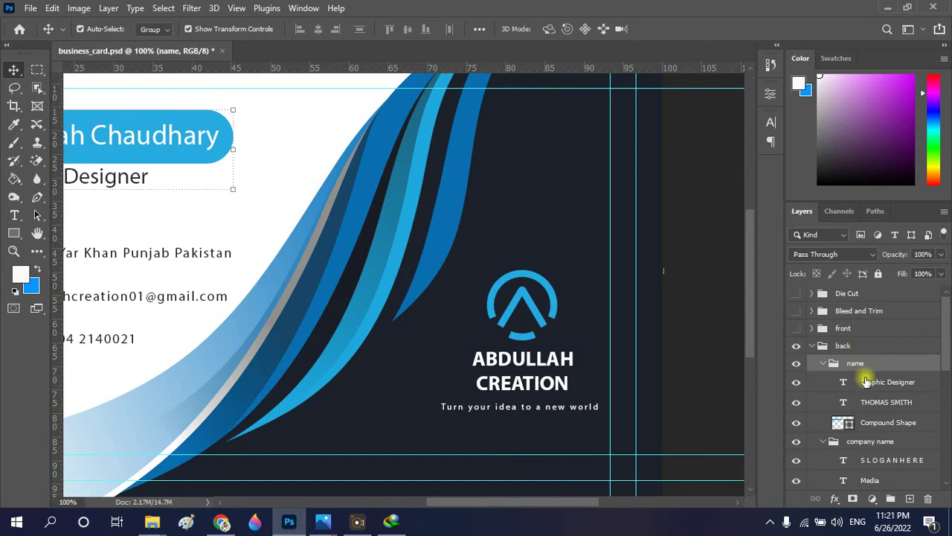
pyautogui.hotkey('ctrl', '-')
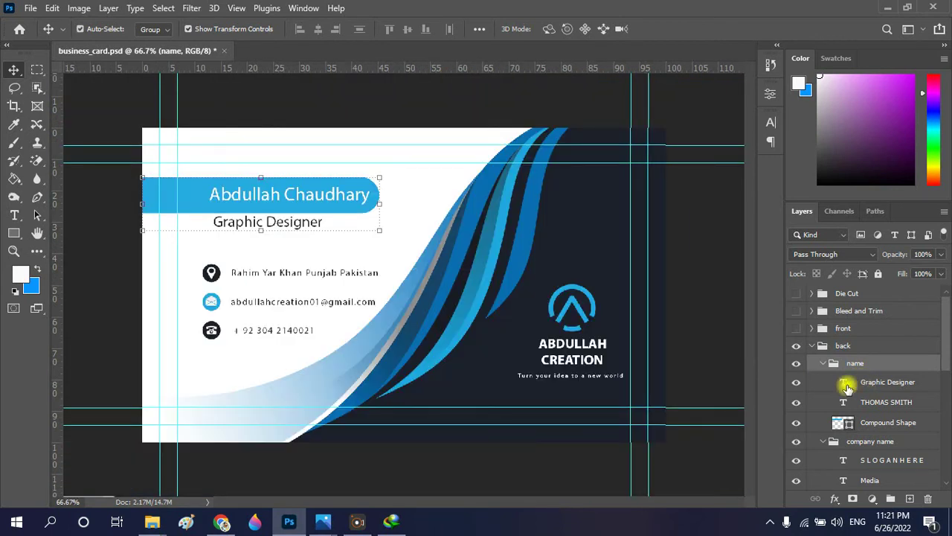
# Check the Graphic Designer, name and Compound Shape layers, then collapse the company name group
pyautogui.click(856, 382)
pyautogui.click(796, 381)
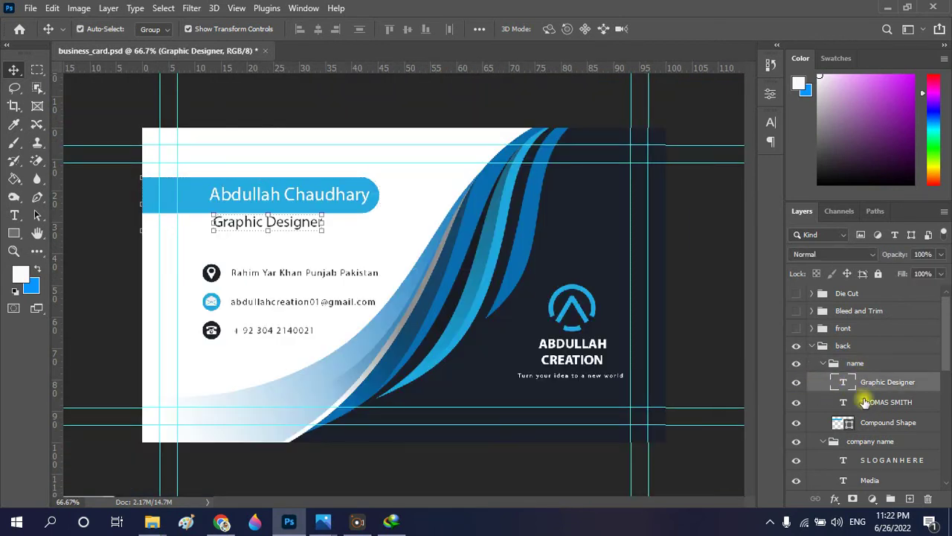
pyautogui.click(865, 402)
pyautogui.click(874, 422)
pyautogui.click(796, 421)
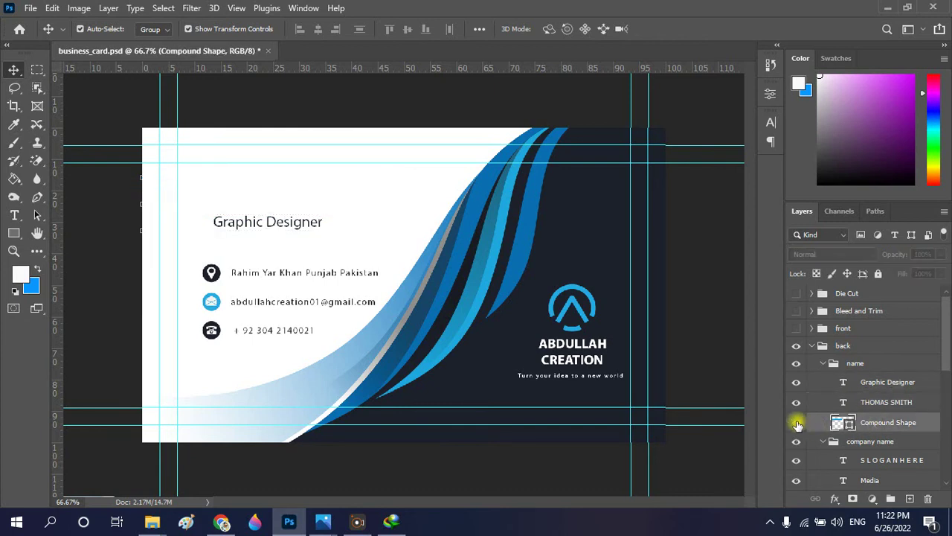
pyautogui.click(856, 441)
pyautogui.click(796, 441)
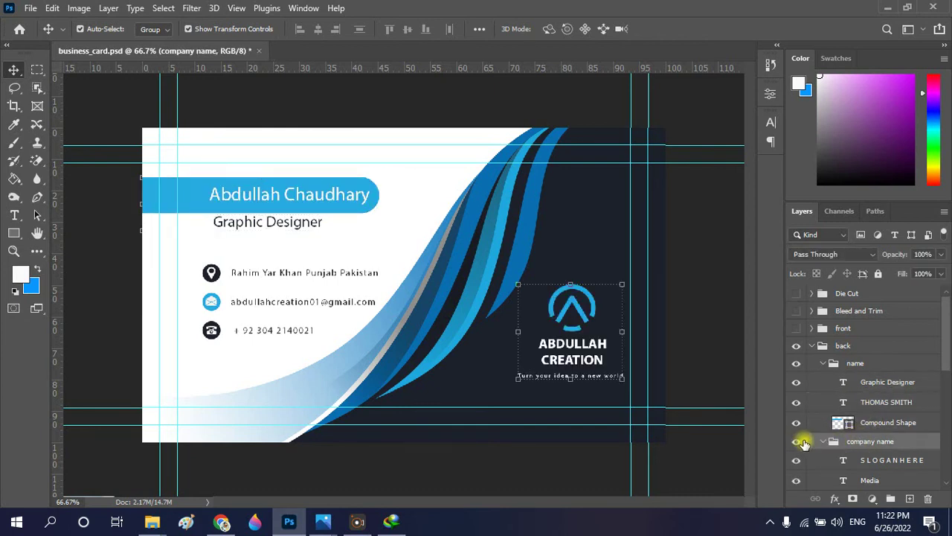
pyautogui.scroll(-1, 811, 441)
pyautogui.click(824, 406)
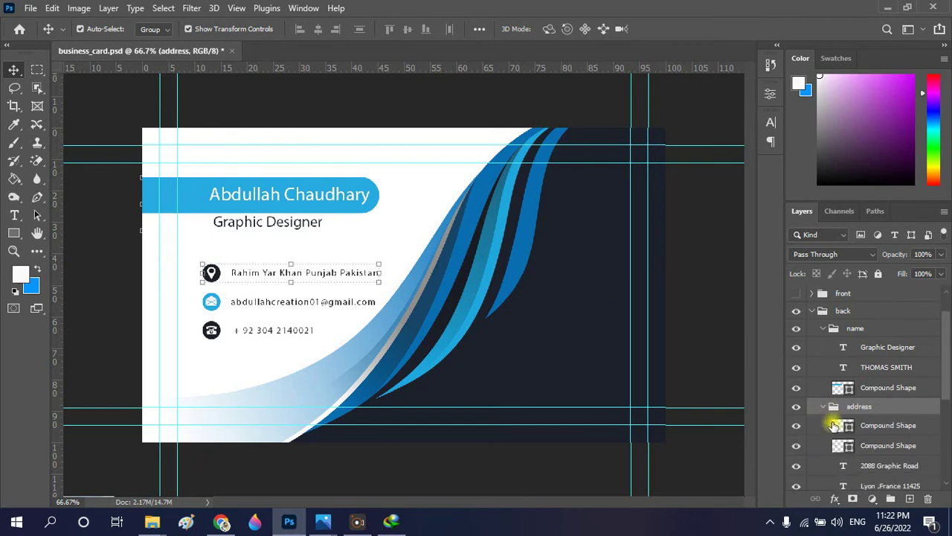
pyautogui.click(31, 8)
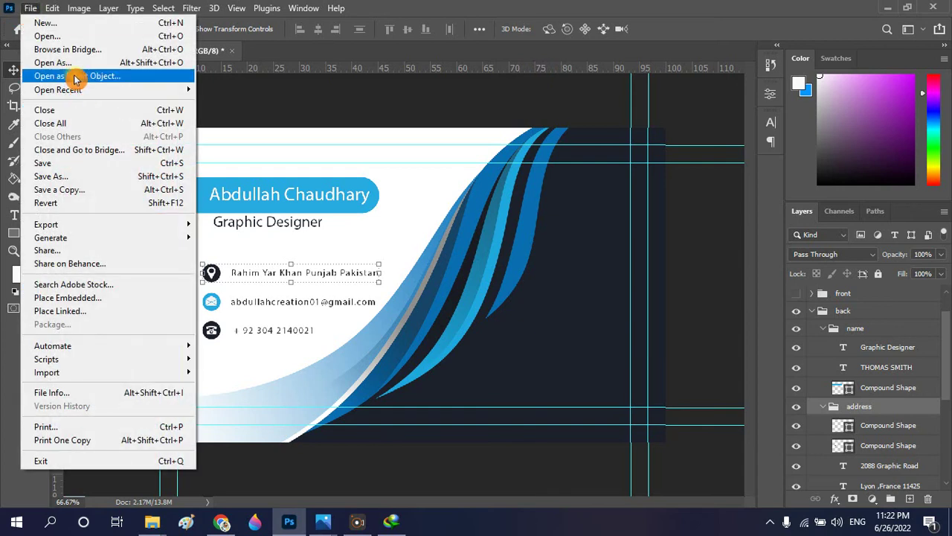
# Open 'ac logo' from Downloads, rasterizing the SVG at its suggested size
pyautogui.click(67, 36)
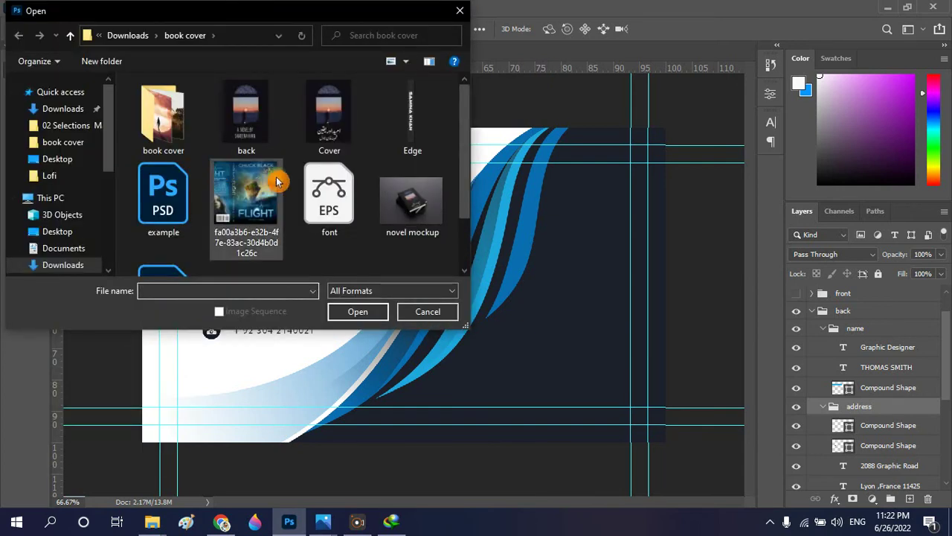
pyautogui.click(63, 109)
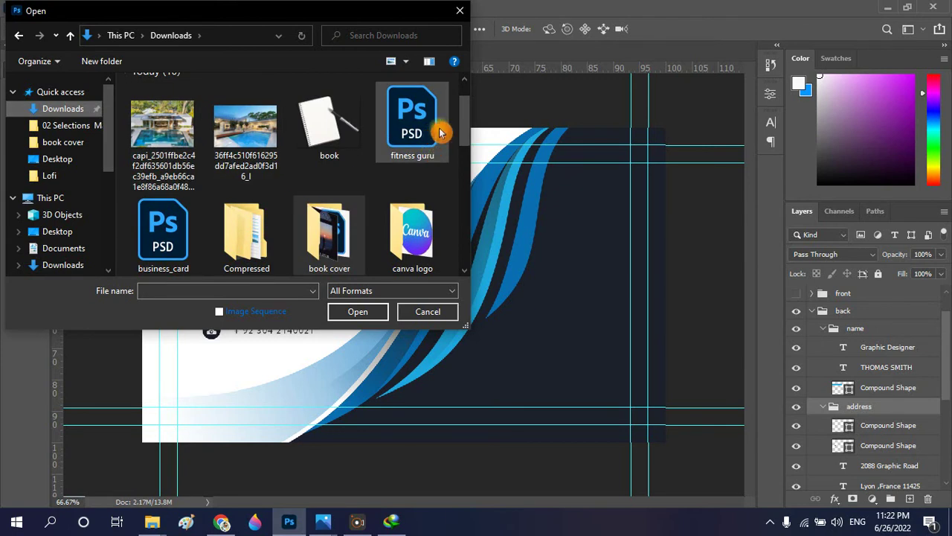
pyautogui.moveTo(464, 132); pyautogui.dragTo(462, 204)
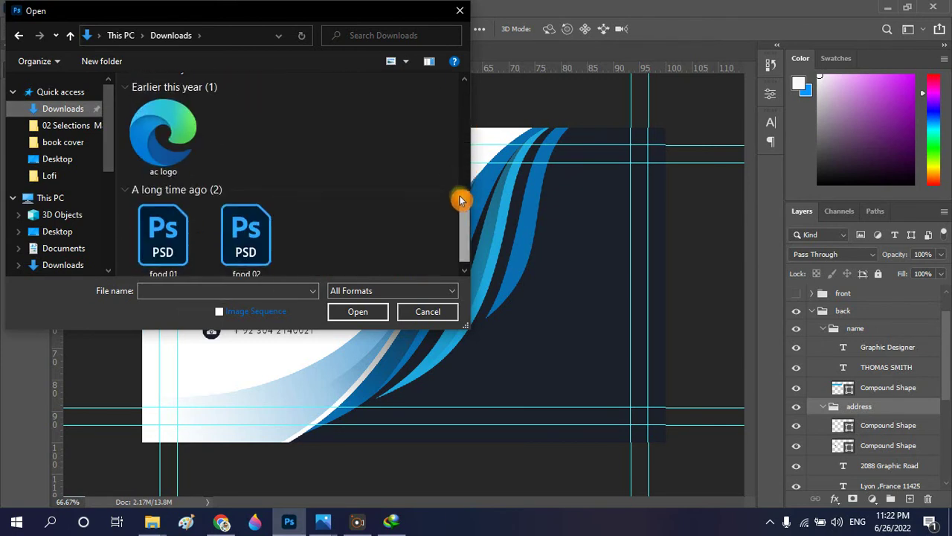
pyautogui.doubleClick(196, 148)
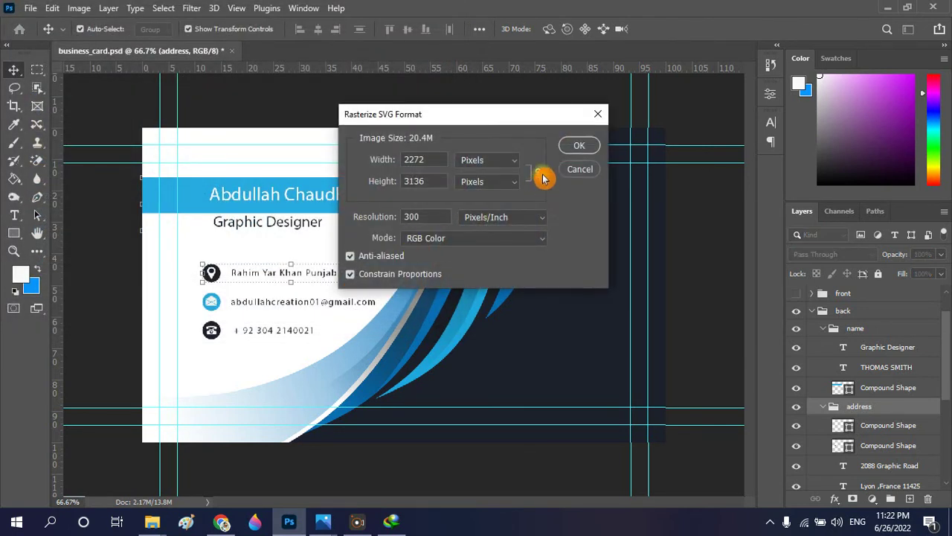
pyautogui.click(579, 145)
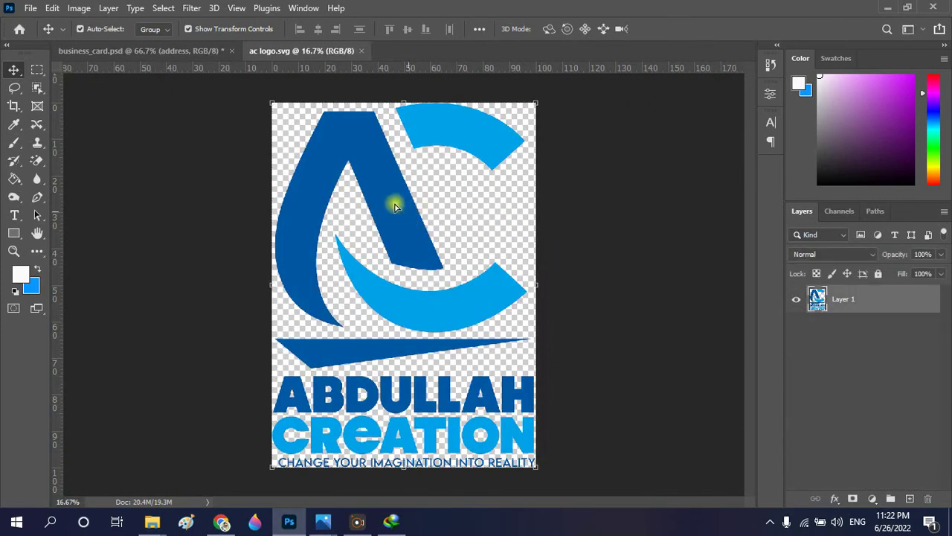
# Copy the AC logo from ac logo.svg and paste it into business_card.psd as Layer 1
pyautogui.moveTo(393, 201)
pyautogui.mouseDown()
pyautogui.moveTo(201, 97)
pyautogui.moveTo(581, 309)
pyautogui.mouseUp()
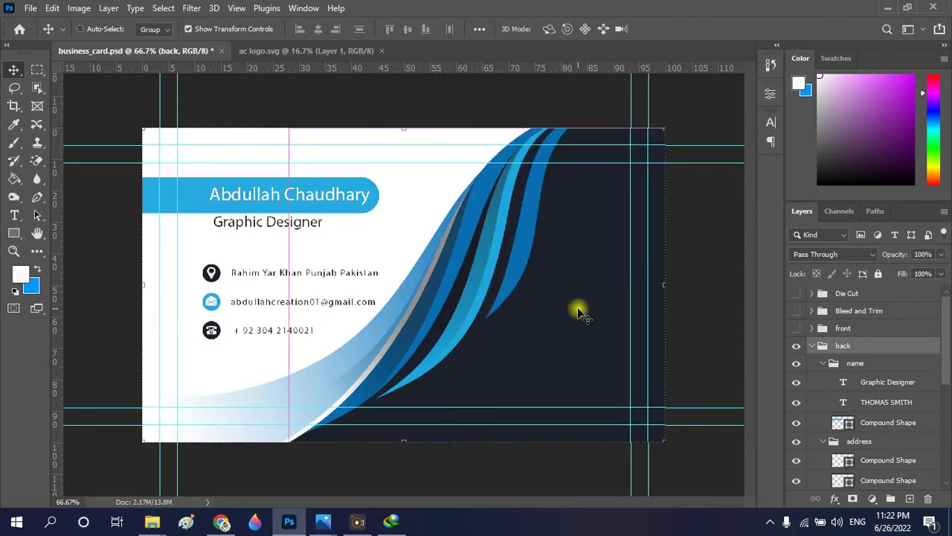
pyautogui.click(315, 52)
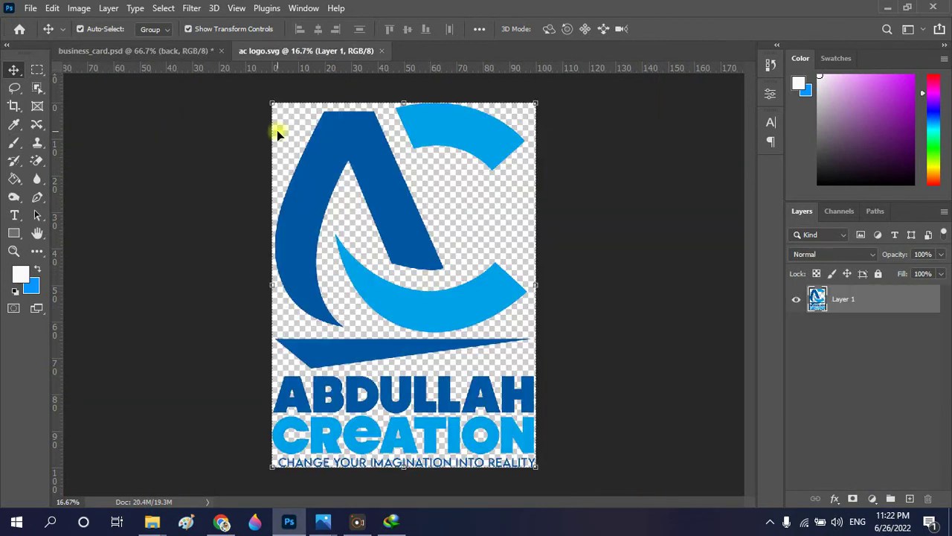
pyautogui.click(52, 8)
pyautogui.click(171, 104)
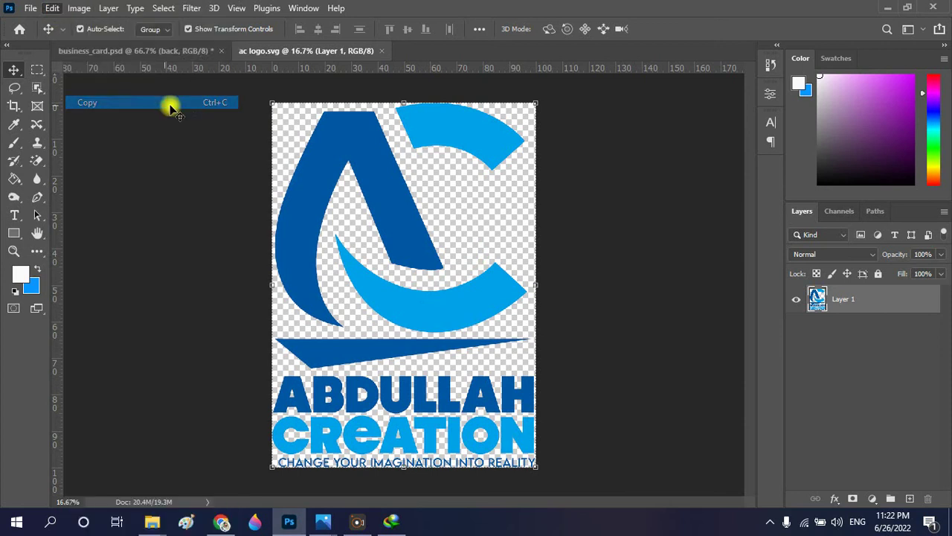
pyautogui.click(148, 50)
pyautogui.click(53, 8)
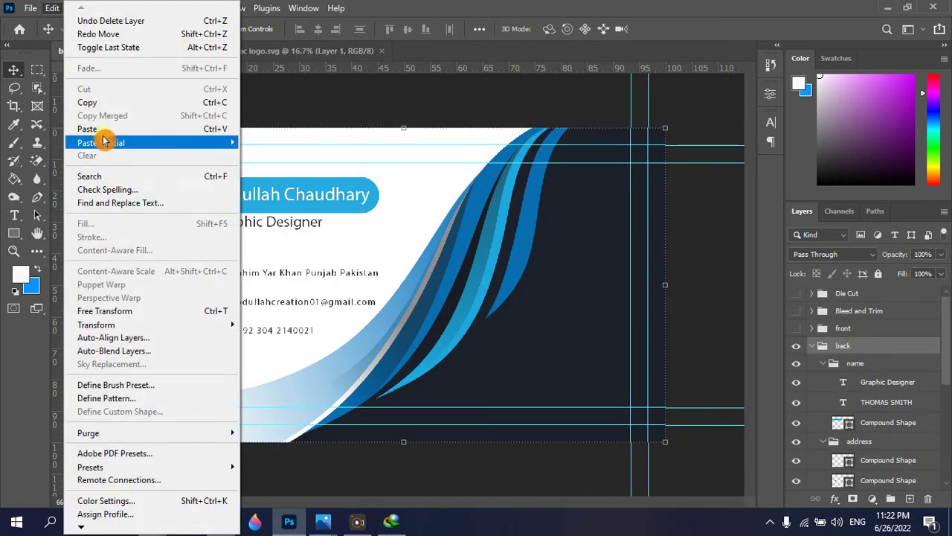
pyautogui.click(102, 128)
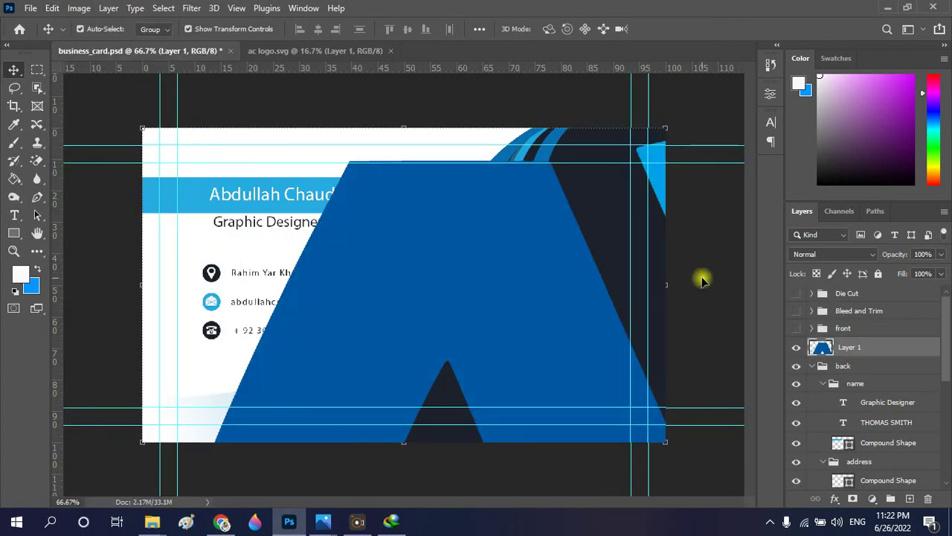
pyautogui.hotkey('ctrl', '-')
pyautogui.hotkey('ctrl', '-')
pyautogui.hotkey('ctrl', '-')
pyautogui.hotkey('ctrl', '-')
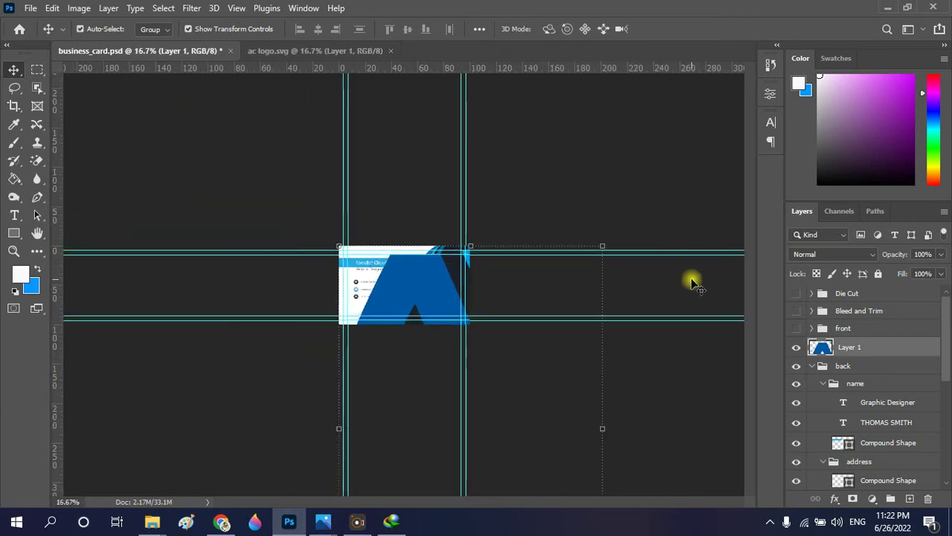
# Scale the pasted AC logo to about 9% and place it on the card's dark right side
pyautogui.hotkey('ctrl', 't')
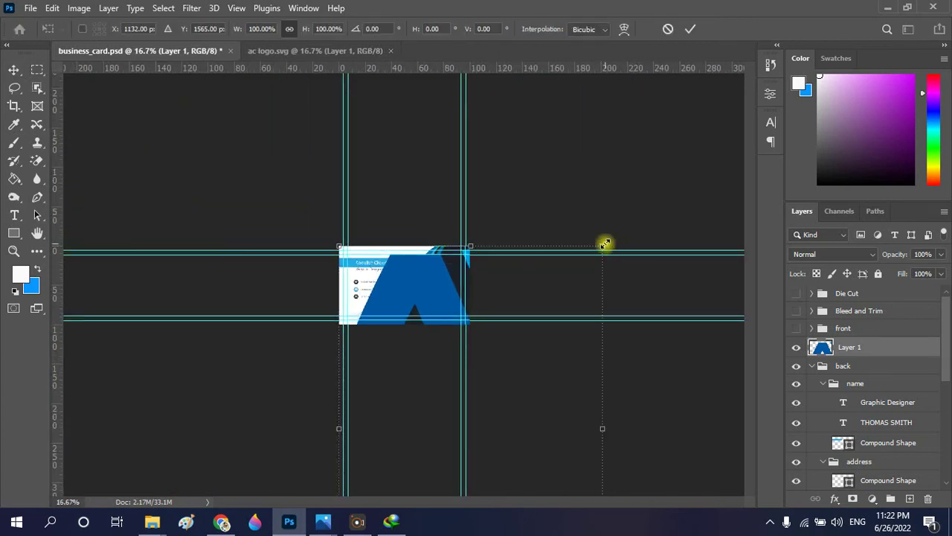
pyautogui.moveTo(605, 244); pyautogui.dragTo(500, 388)
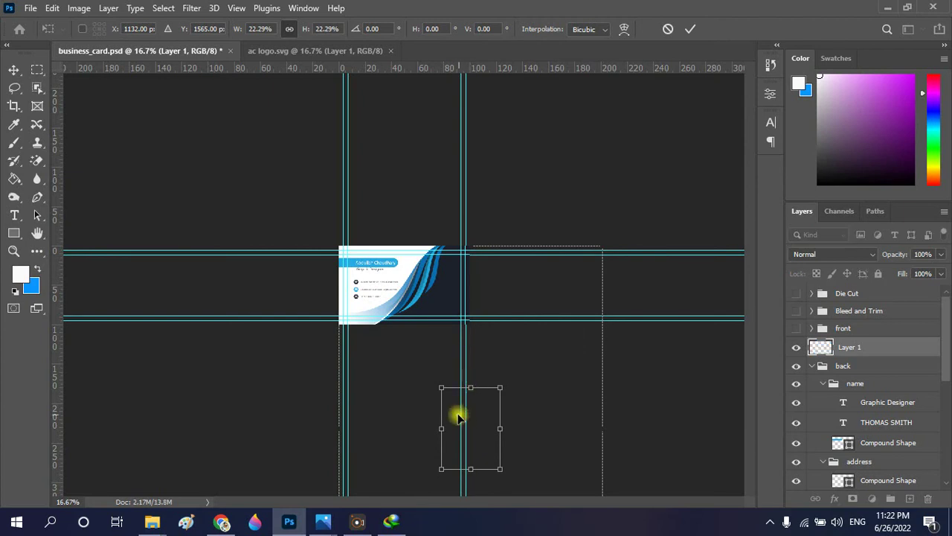
pyautogui.moveTo(459, 415); pyautogui.dragTo(407, 295)
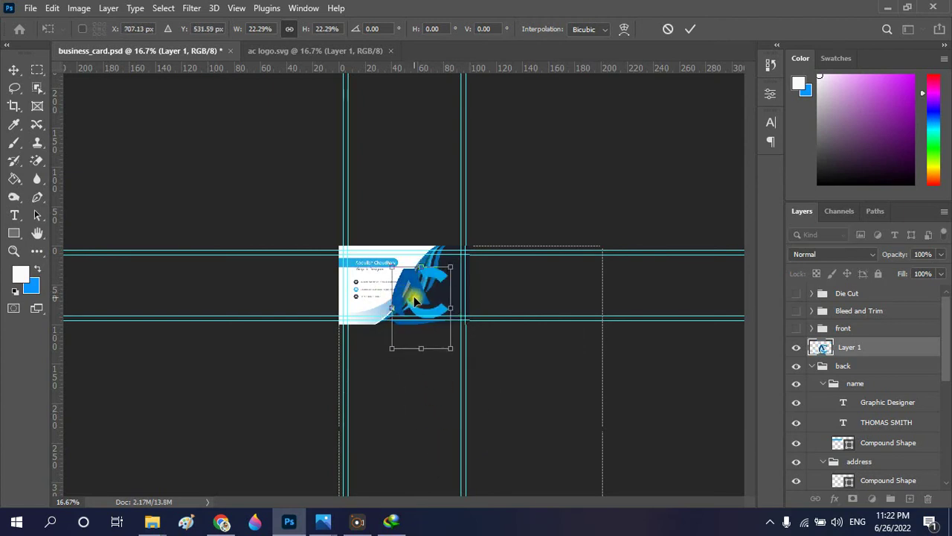
pyautogui.hotkey('ctrl', '+')
pyautogui.hotkey('ctrl', '+')
pyautogui.hotkey('ctrl', '+')
pyautogui.hotkey('ctrl', '+')
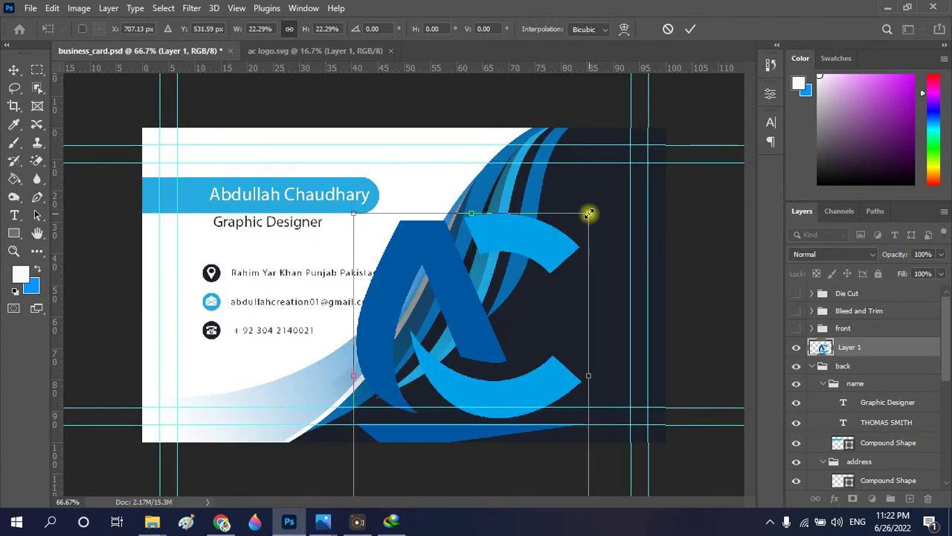
pyautogui.moveTo(588, 215)
pyautogui.mouseDown()
pyautogui.moveTo(516, 340)
pyautogui.moveTo(586, 310)
pyautogui.mouseUp()
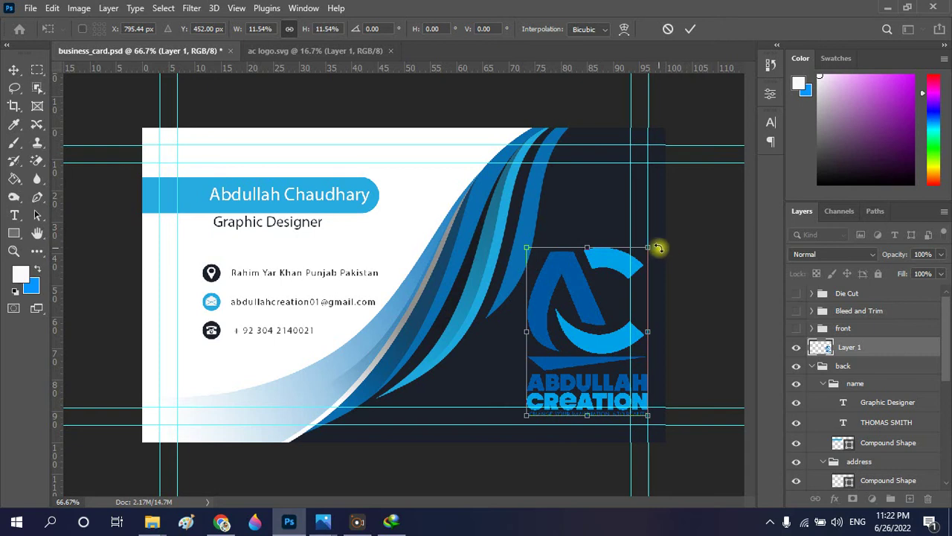
pyautogui.moveTo(650, 247); pyautogui.dragTo(615, 270)
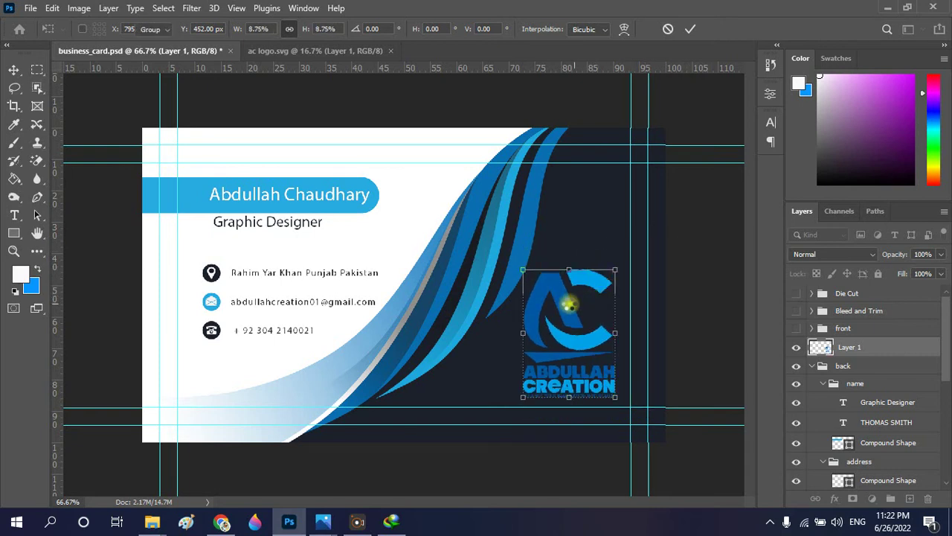
pyautogui.press('Return')
pyautogui.moveTo(574, 304); pyautogui.dragTo(588, 309)
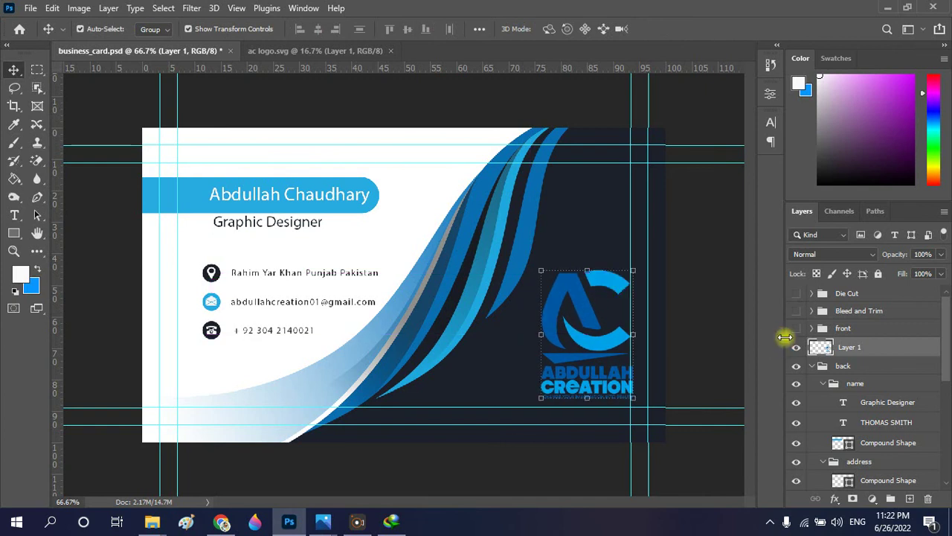
pyautogui.rightClick(867, 346)
# Add a white Color Overlay to the AC logo layer so it shows white on the dark side
pyautogui.click(742, 28)
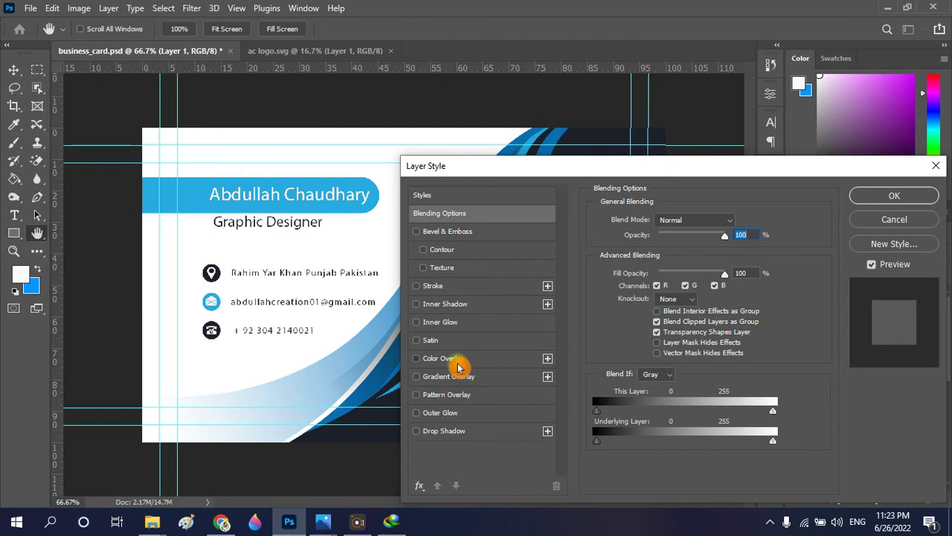
pyautogui.click(446, 359)
pyautogui.click(893, 195)
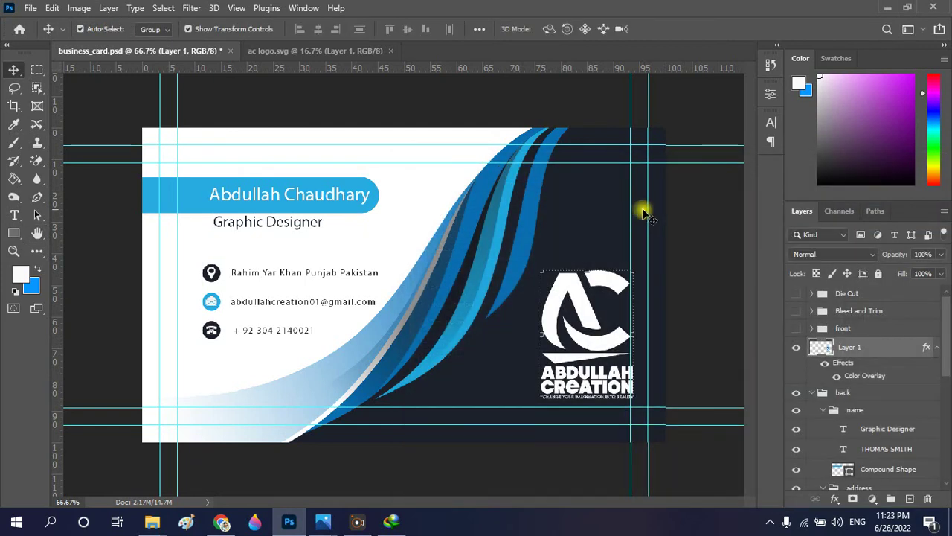
pyautogui.click(707, 139)
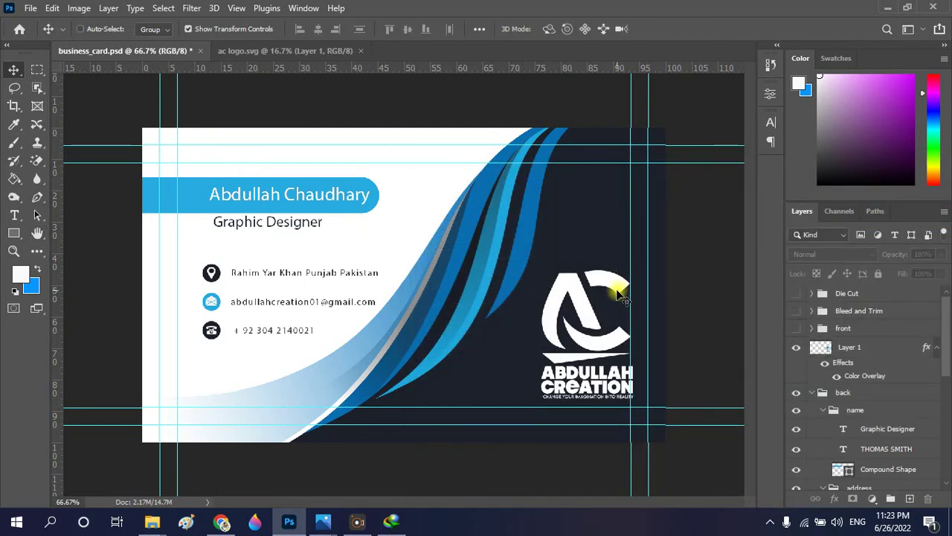
# Save a copy of the card as business_card.png in the Downloads folder
pyautogui.hotkey('ctrl', 'shift', 's')
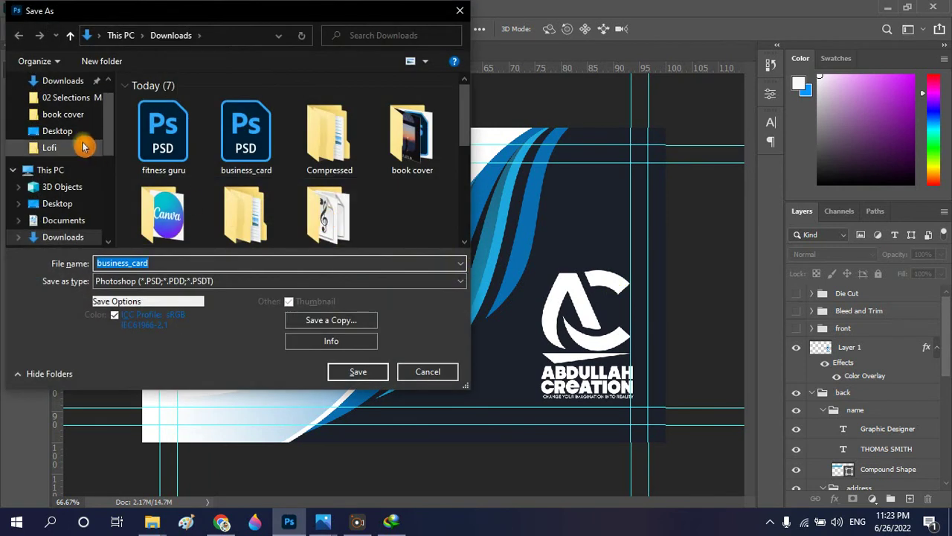
pyautogui.click(404, 374)
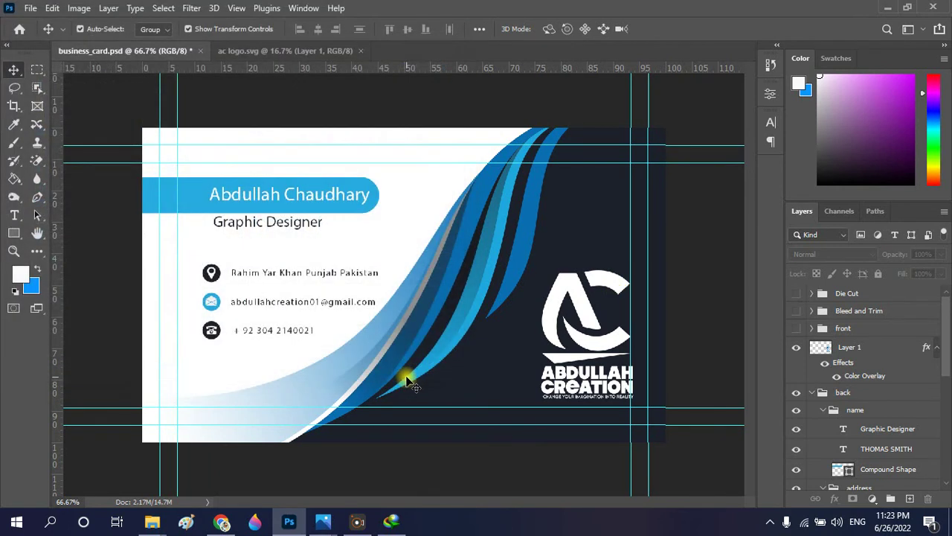
pyautogui.hotkey('ctrl', 'shift', 's')
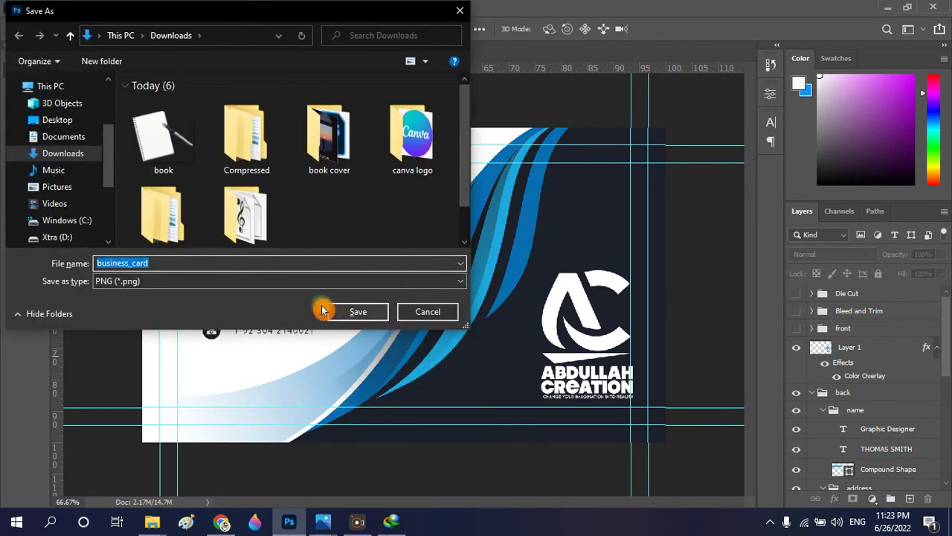
pyautogui.click(351, 310)
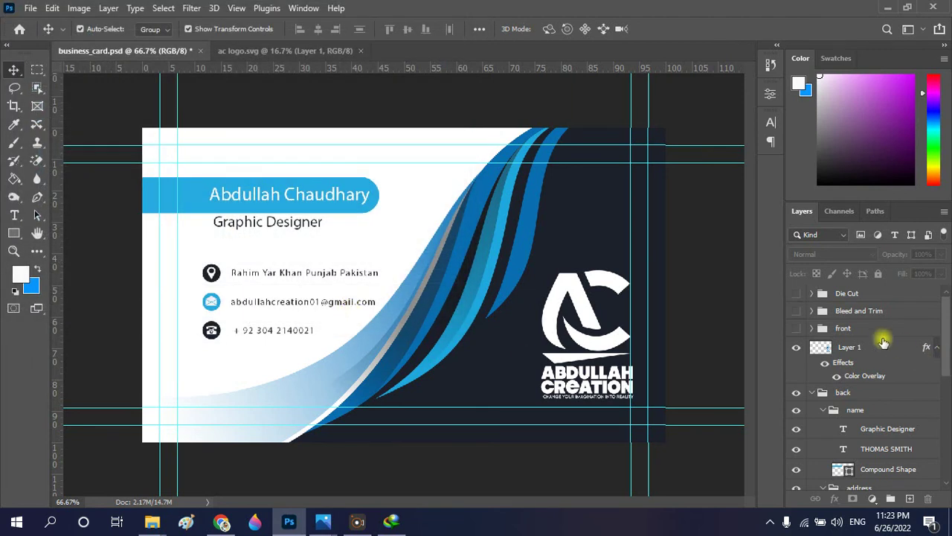
# Select the front group in the Layers panel, collapsing it again
pyautogui.click(812, 330)
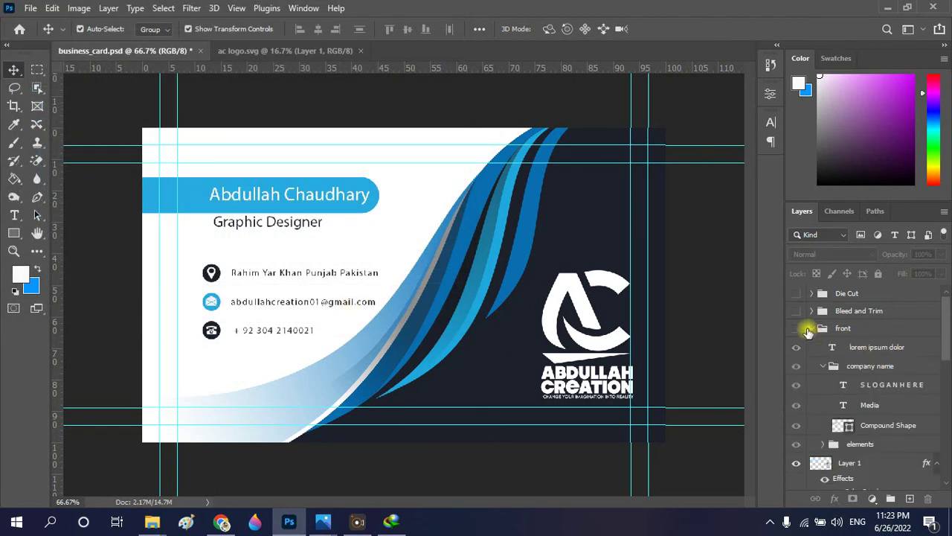
pyautogui.click(809, 330)
pyautogui.click(812, 330)
pyautogui.scroll(-2, 819, 388)
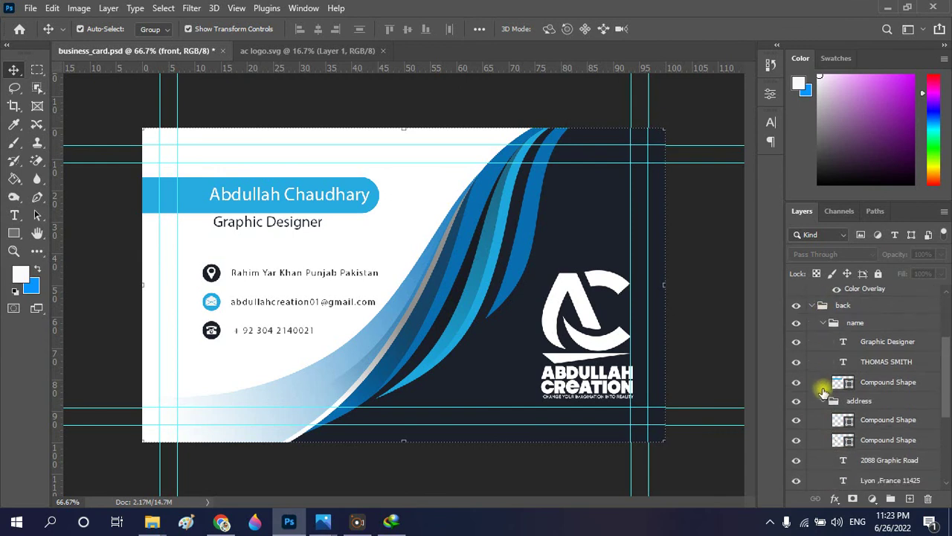
pyautogui.scroll(-2, 822, 388)
pyautogui.scroll(-2, 827, 386)
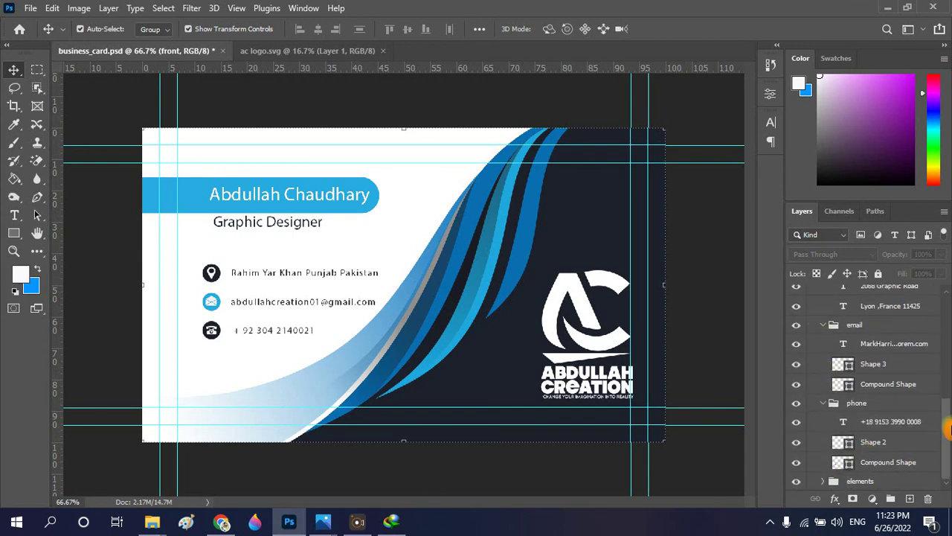
pyautogui.moveTo(949, 428); pyautogui.dragTo(949, 312)
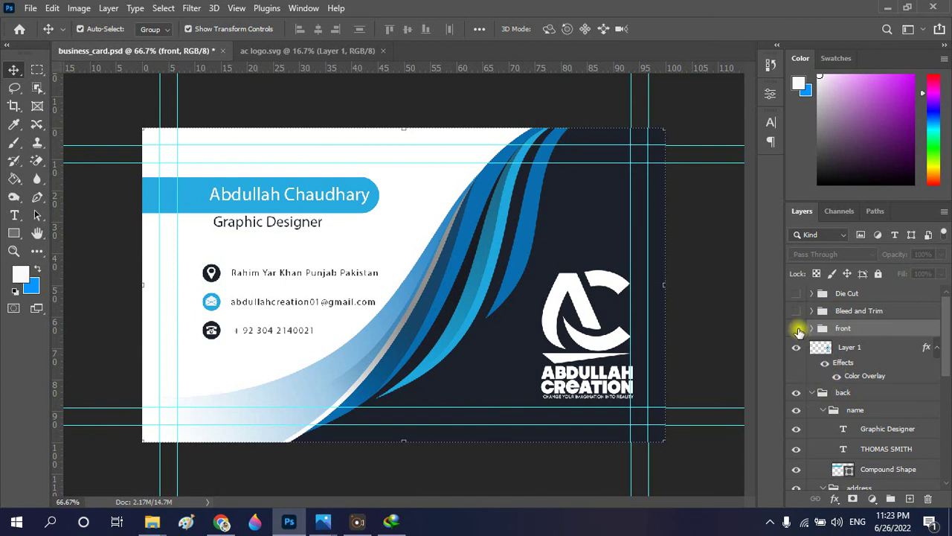
# Preview the front design, hide it again, and bring up the open File Explorer windows
pyautogui.click(798, 330)
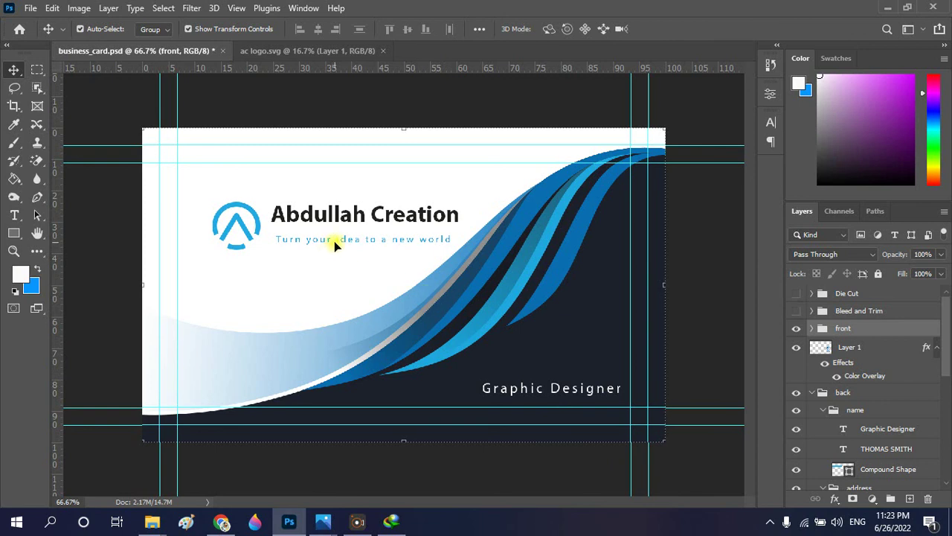
pyautogui.click(797, 328)
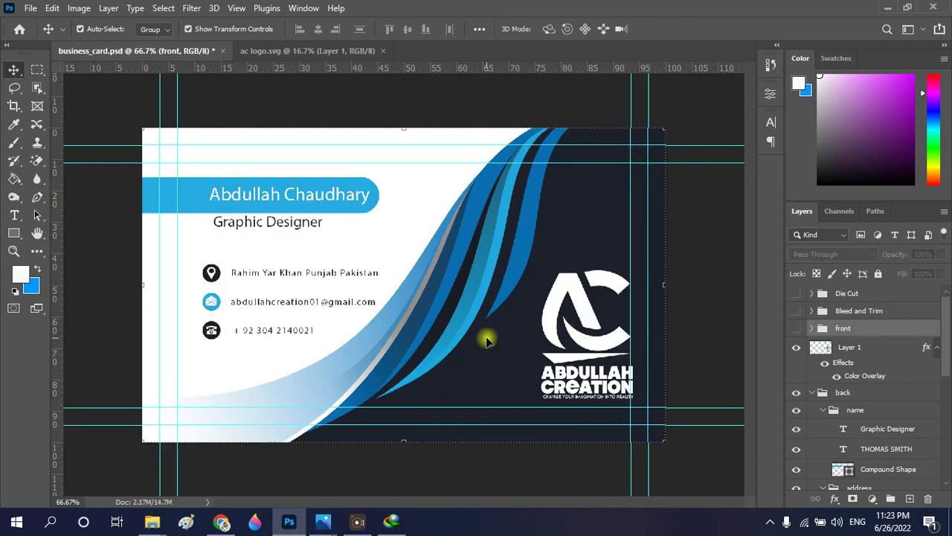
pyautogui.click(476, 25)
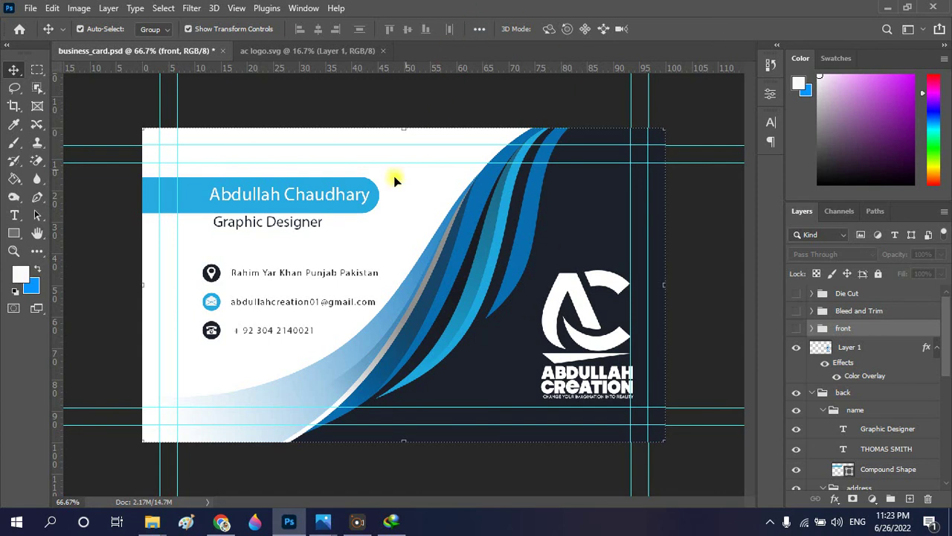
pyautogui.click(152, 520)
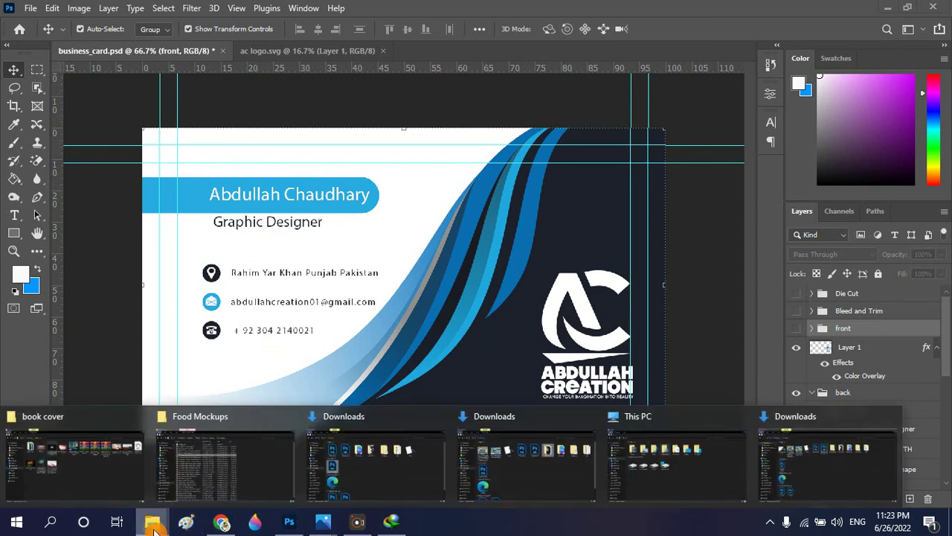
# View business_card.png from Downloads in Photos, then return to Photoshop
pyautogui.click(888, 452)
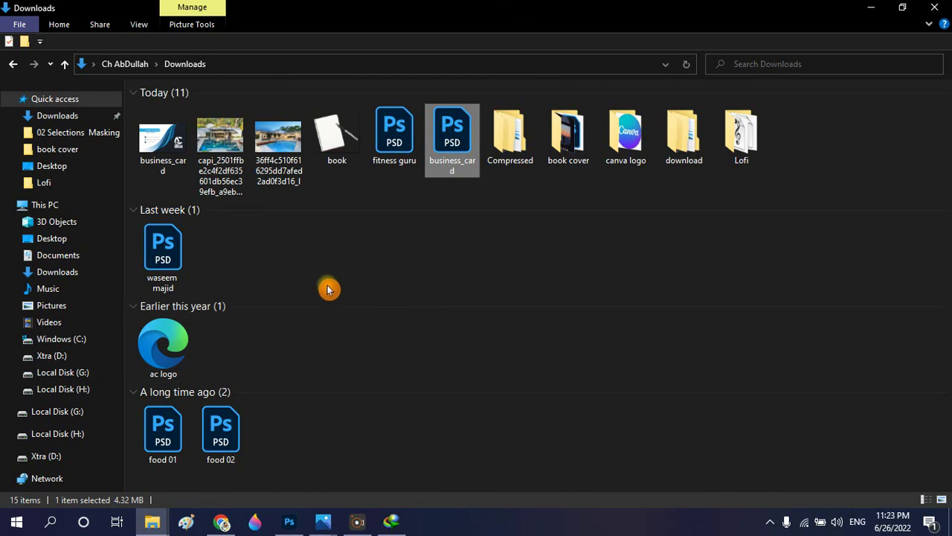
pyautogui.doubleClick(183, 141)
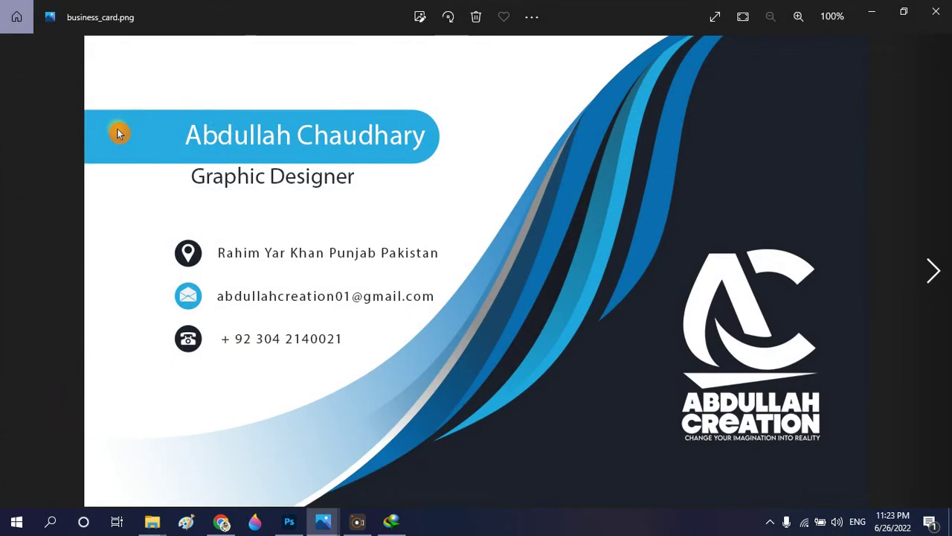
pyautogui.click(299, 526)
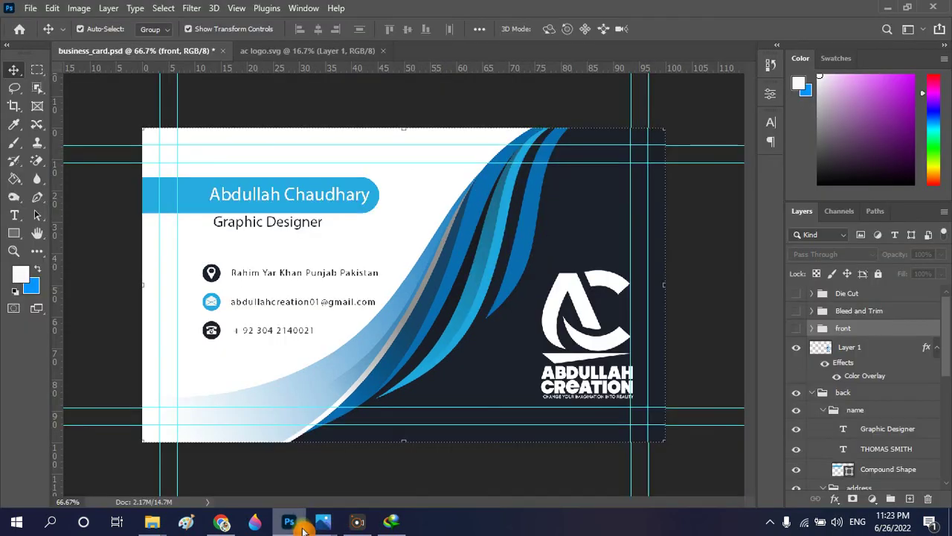
# Recolour the name banner's Compound Shape to the waves' dark blue 0a6db1
pyautogui.click(190, 193)
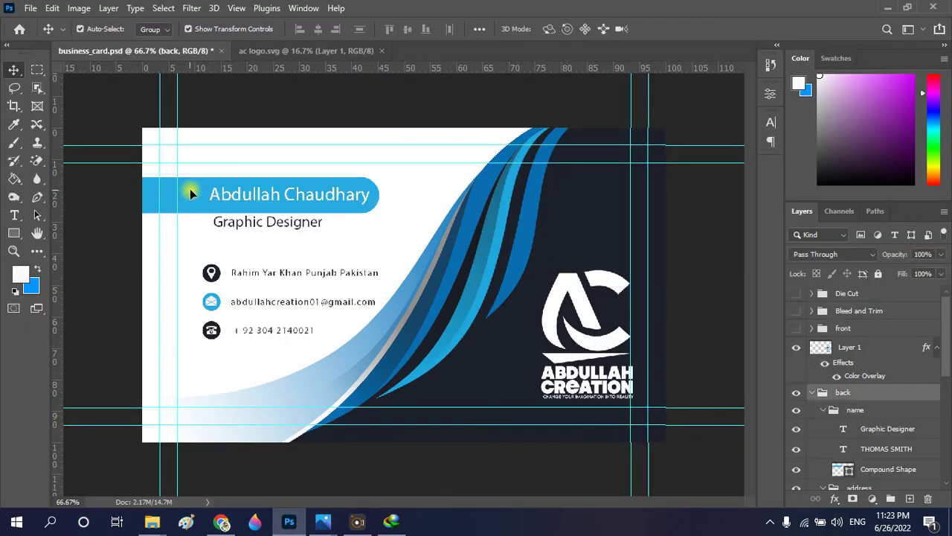
pyautogui.click(796, 397)
pyautogui.scroll(-3, 856, 387)
pyautogui.scroll(-2, 863, 384)
pyautogui.click(862, 366)
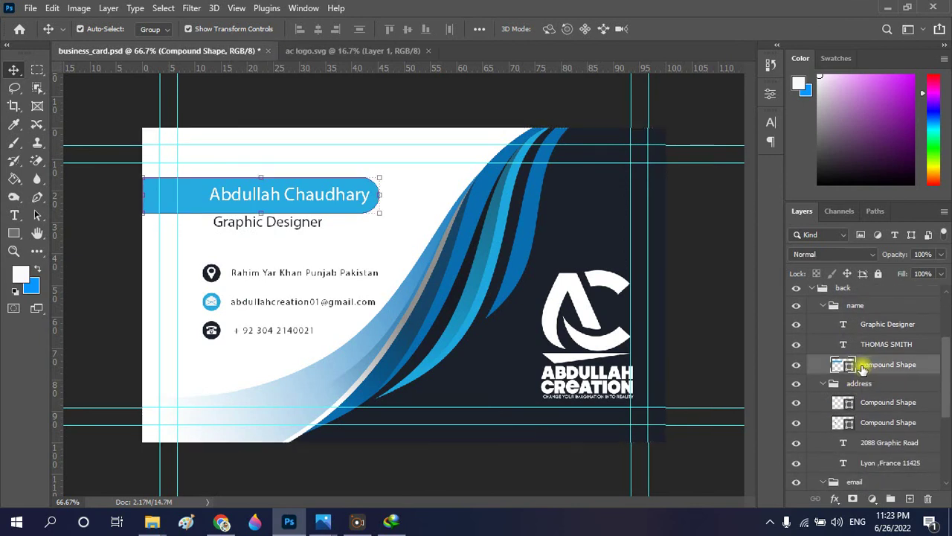
pyautogui.doubleClick(844, 365)
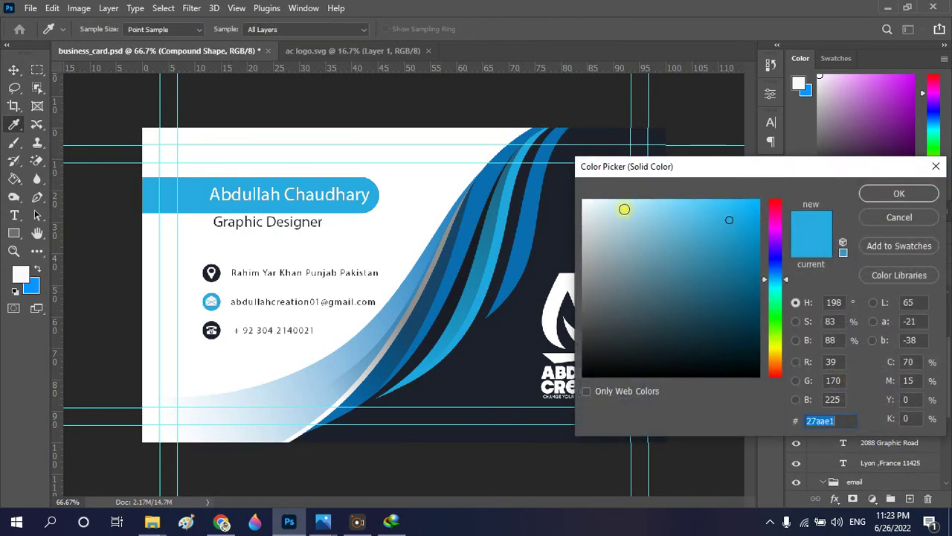
pyautogui.click(504, 216)
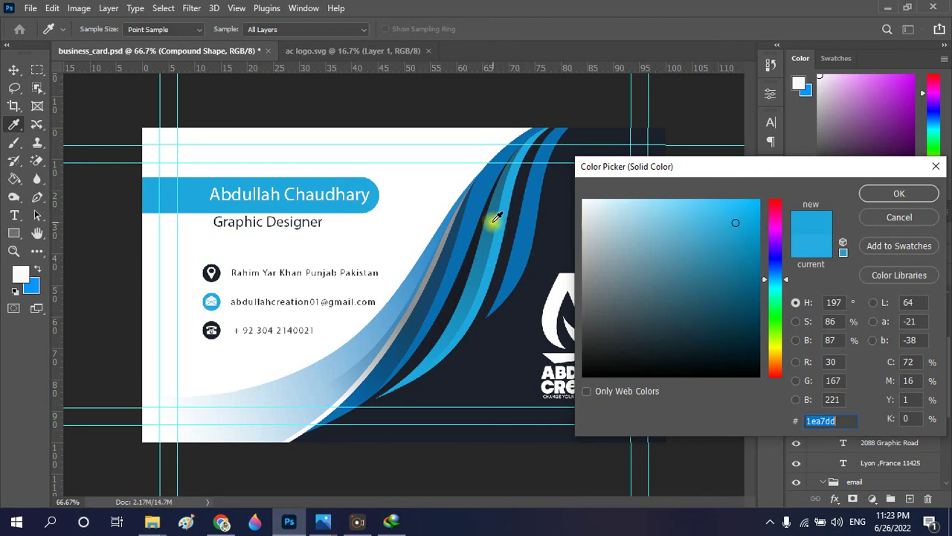
pyautogui.click(470, 233)
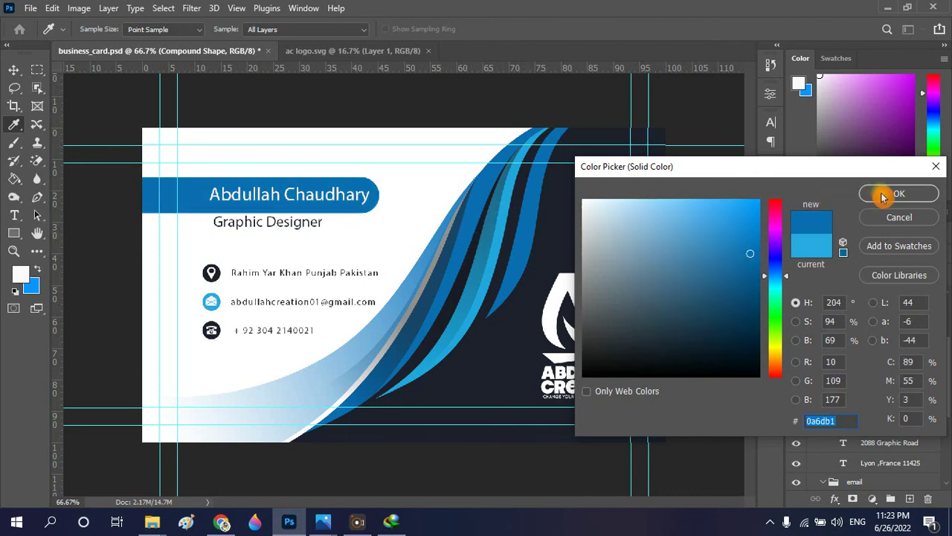
pyautogui.click(892, 193)
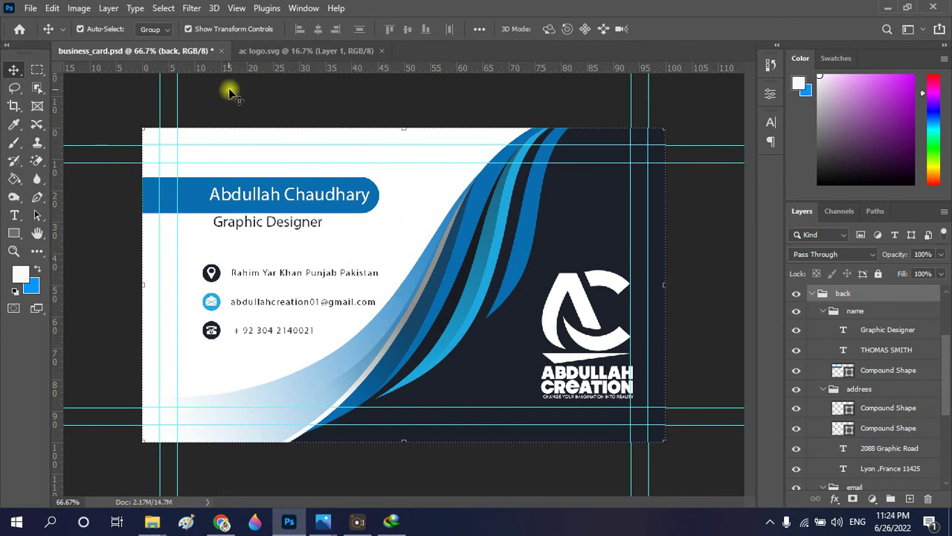
# Close all open documents, discarding unsaved changes to business_card.psd
pyautogui.rightClick(250, 54)
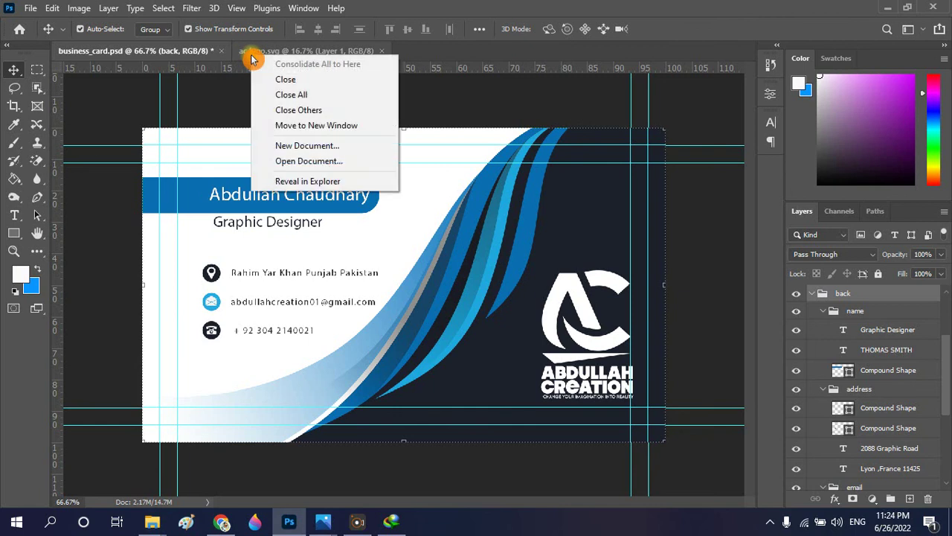
pyautogui.click(281, 99)
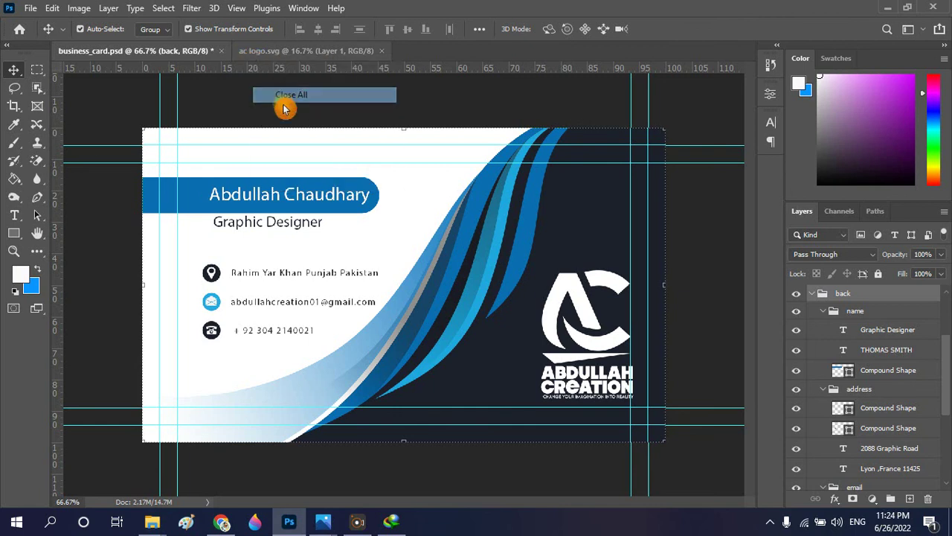
pyautogui.click(471, 202)
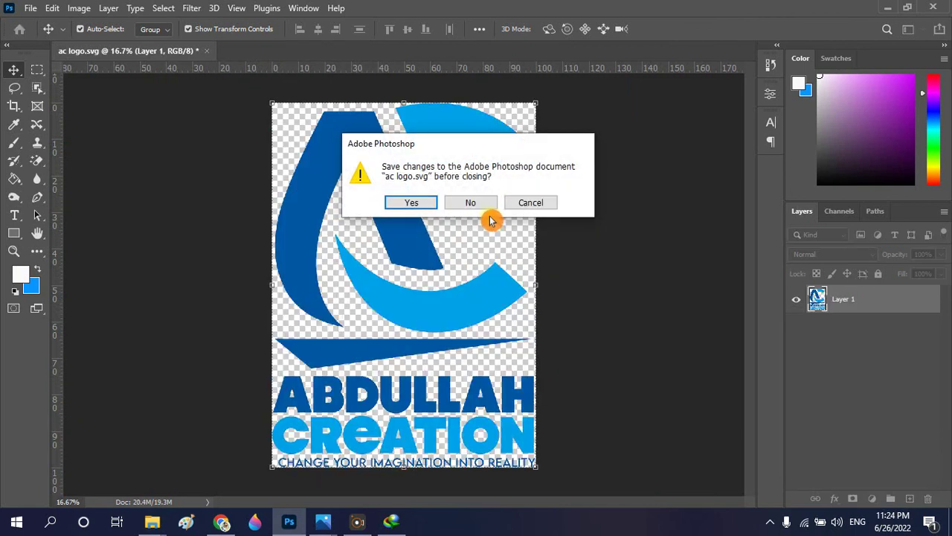